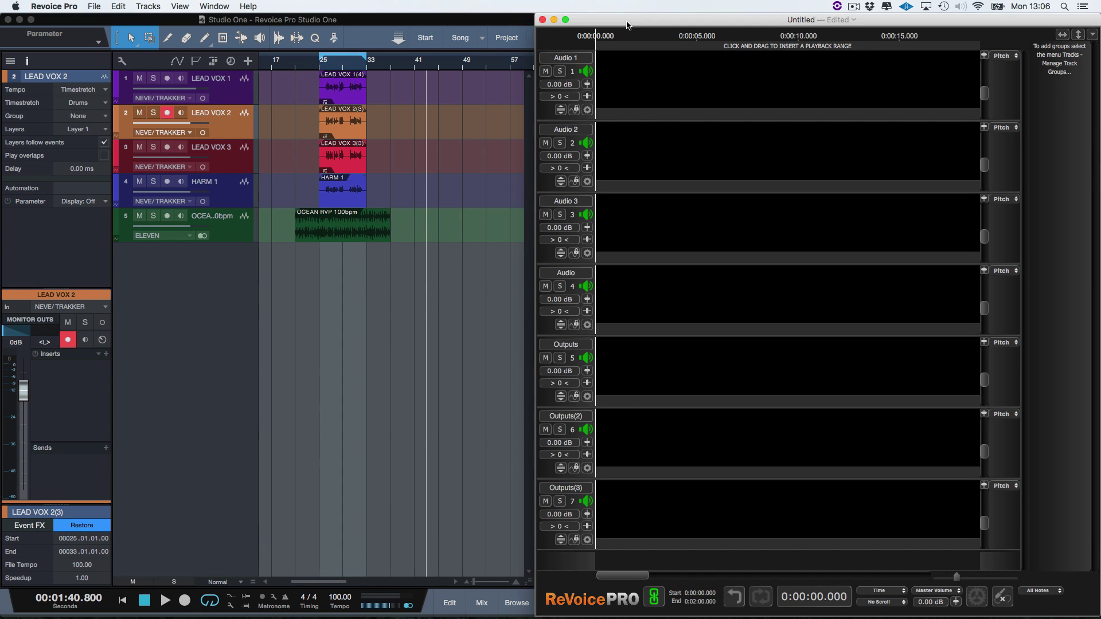
- Check that Studio One's Song Setup uses 25 fps, then set Revoice Pro's timecode rate to 25 fps
left_click(178, 6)
left_click(184, 40)
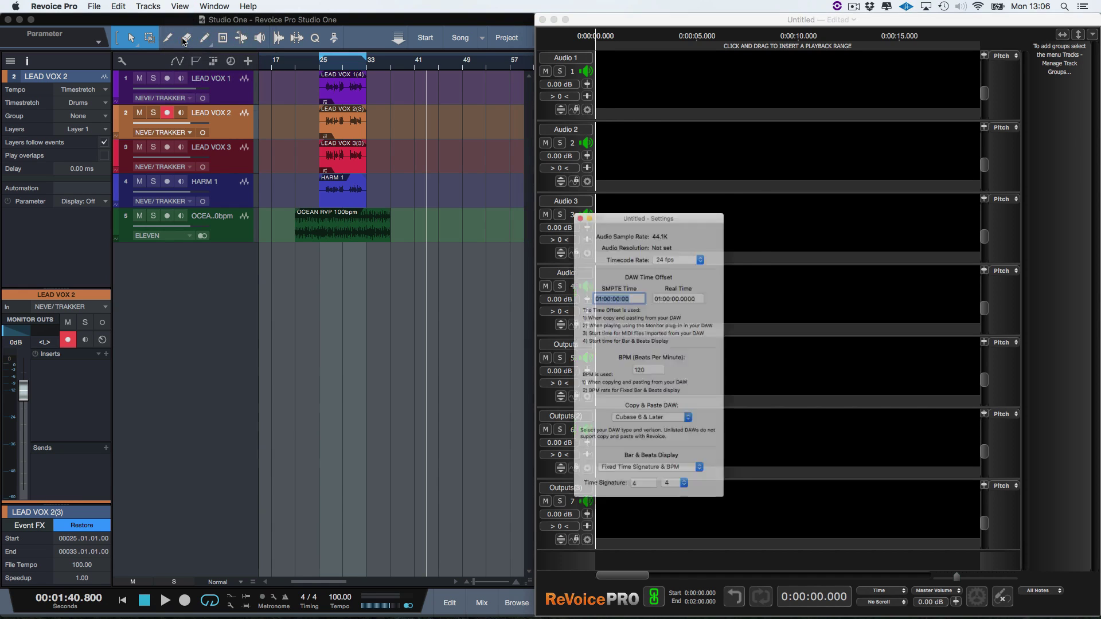
left_click(360, 21)
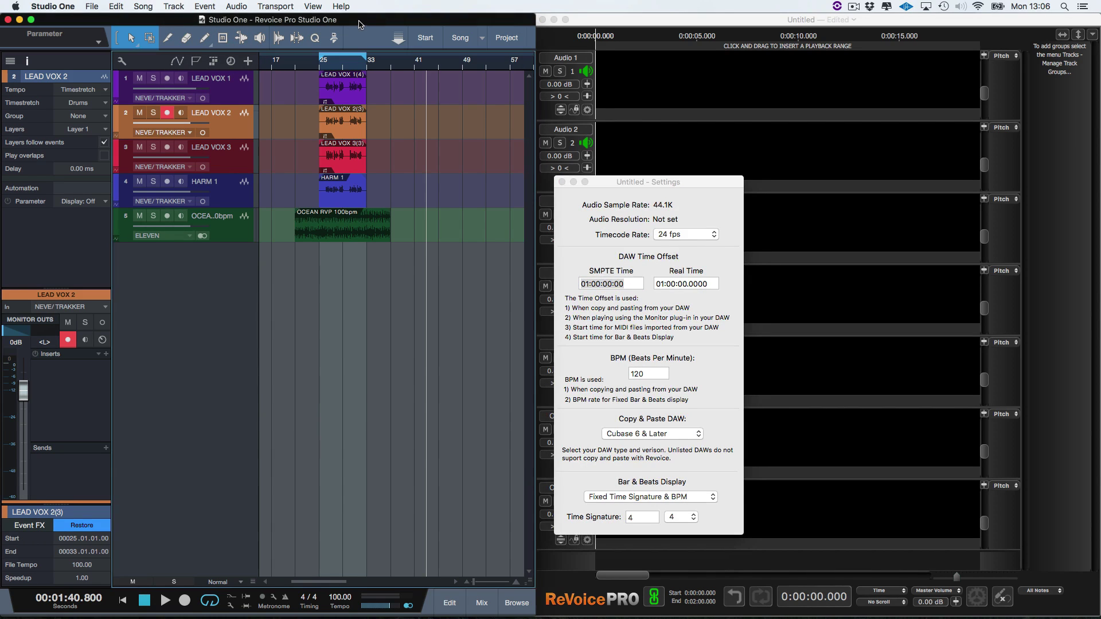
left_click(53, 6)
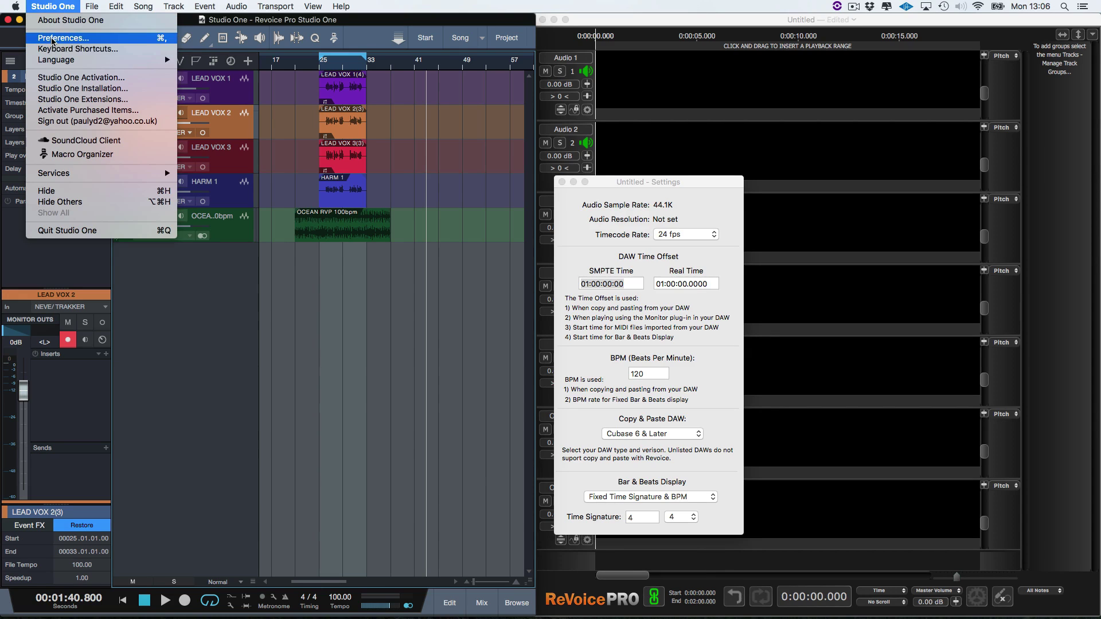
left_click(54, 43)
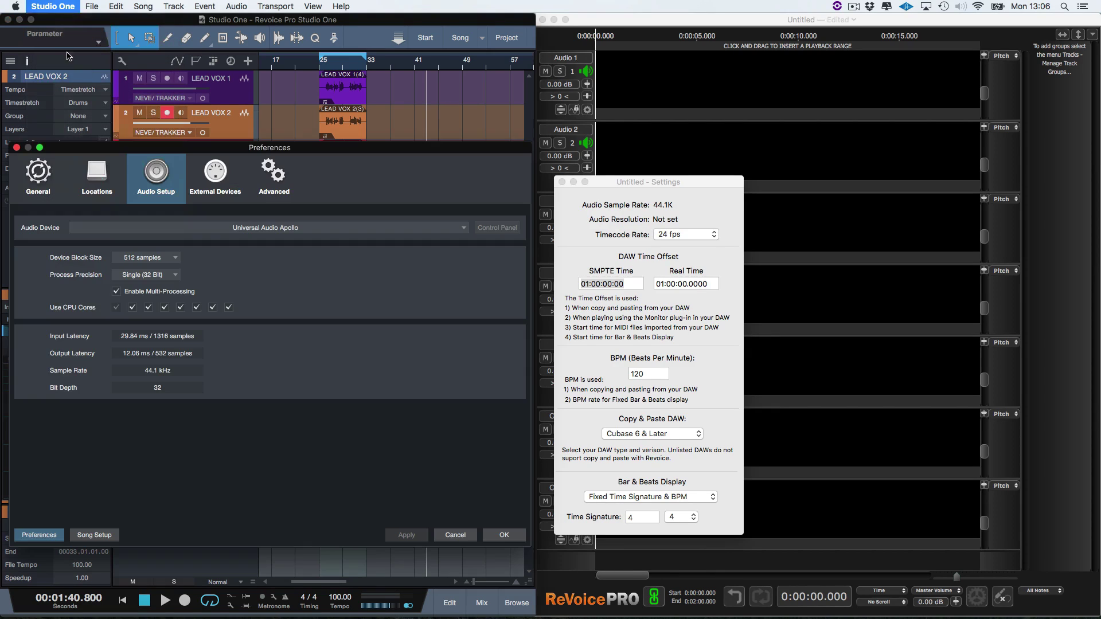
left_click(98, 535)
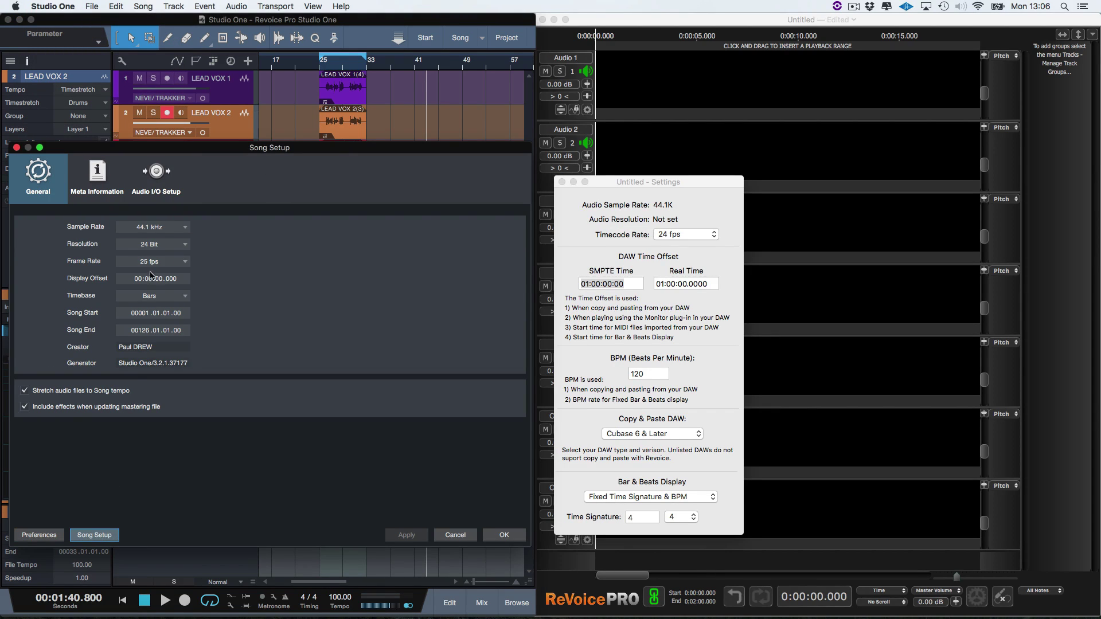
left_click(680, 235)
left_click(682, 245)
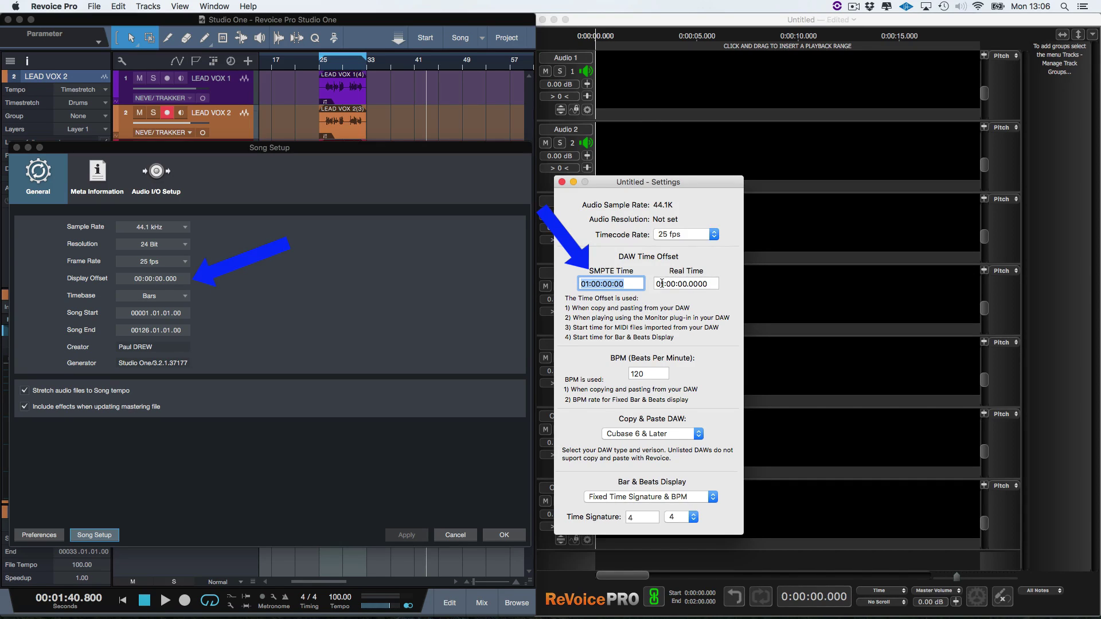
- Zero the SMPTE time offset and set the copy-and-paste DAW to Studio One 3 & Later
left_click(587, 284)
key("BackSpace")
type("0")
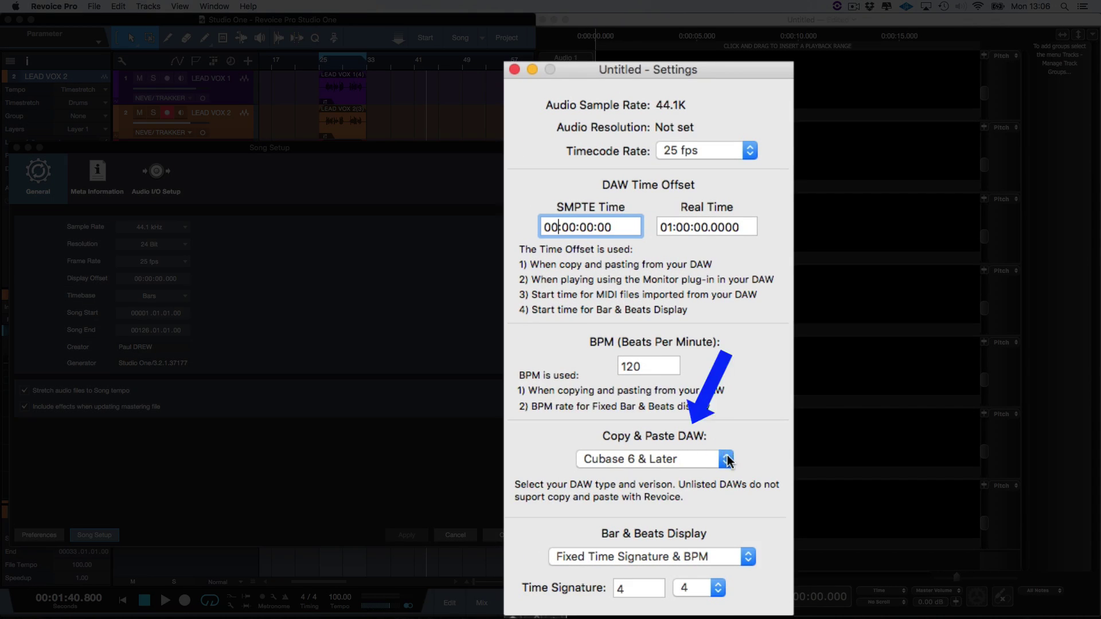
left_click(727, 461)
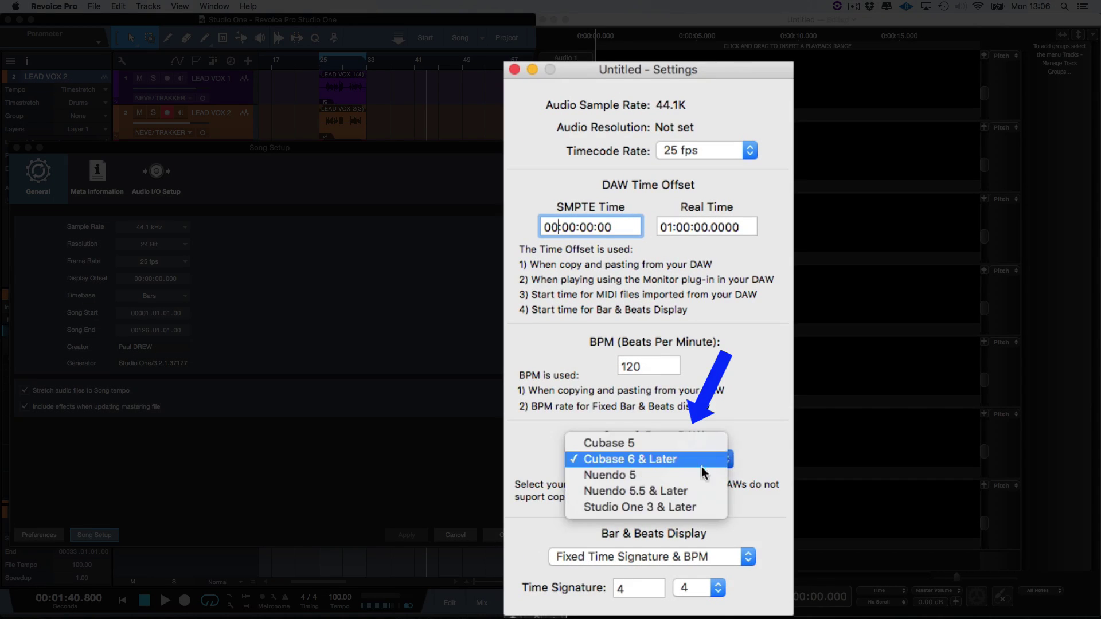
left_click(673, 509)
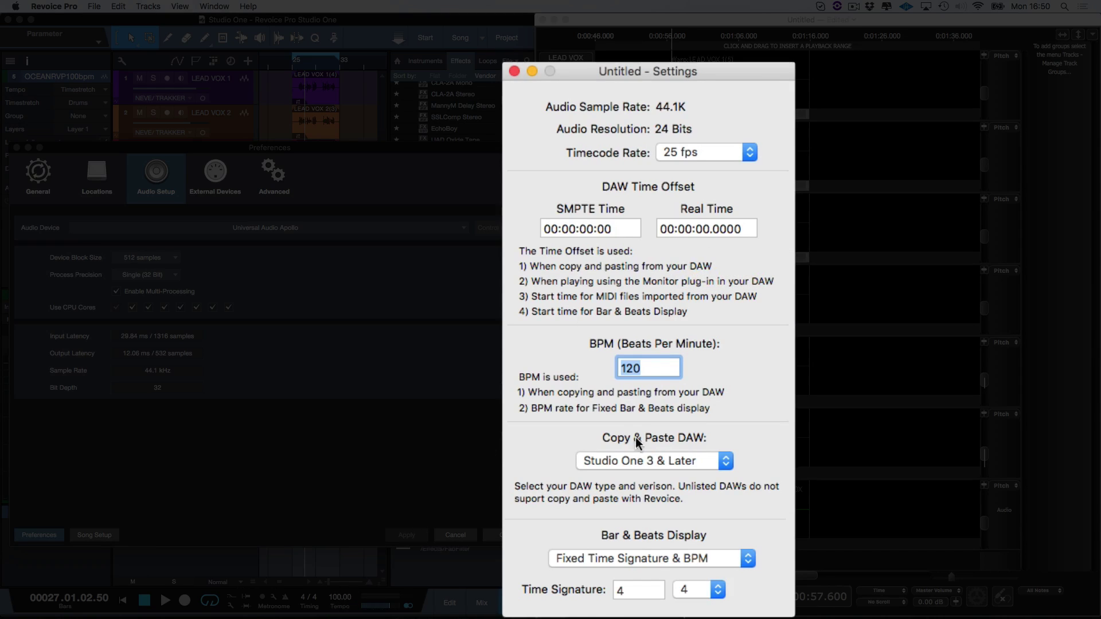
- Change the tempo from 120 to 100 BPM and confirm the settings
left_click(644, 366)
double_click(643, 367)
type("100")
key("Return")
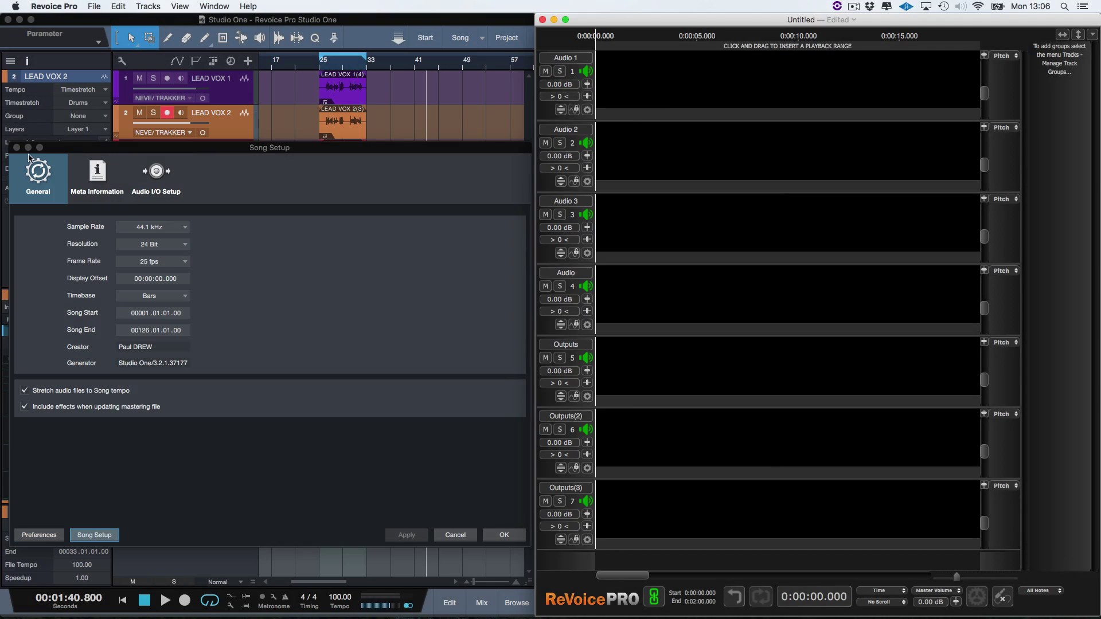
- Close Song Setup and paste the LEAD VOX 1 and LEAD VOX 2 clips onto Revoice tracks 1 and 2
left_click(17, 148)
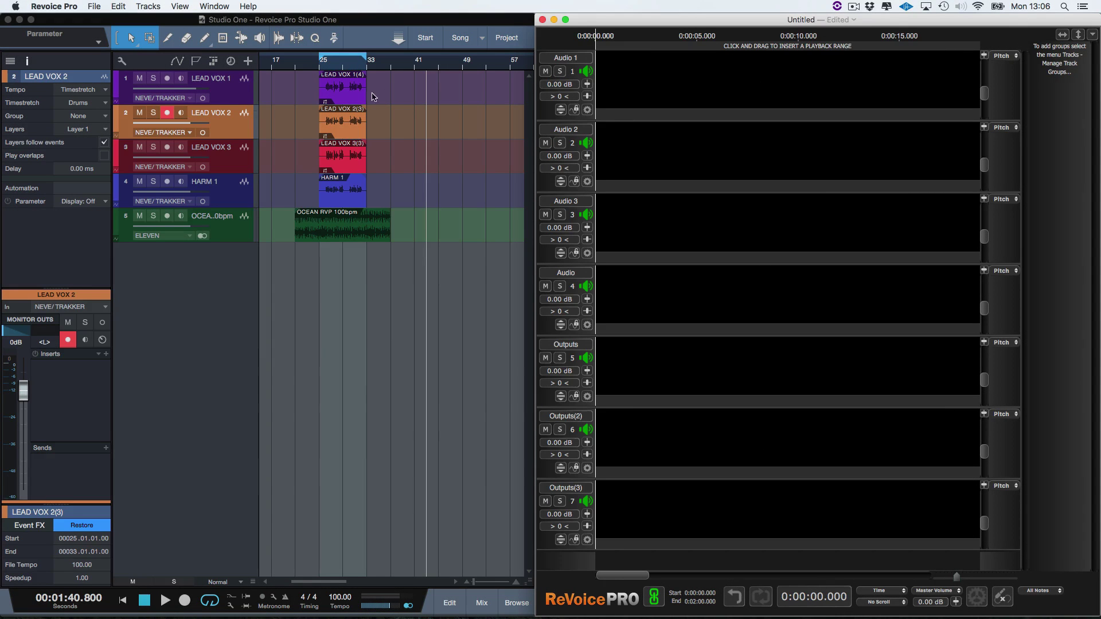
left_click(349, 97)
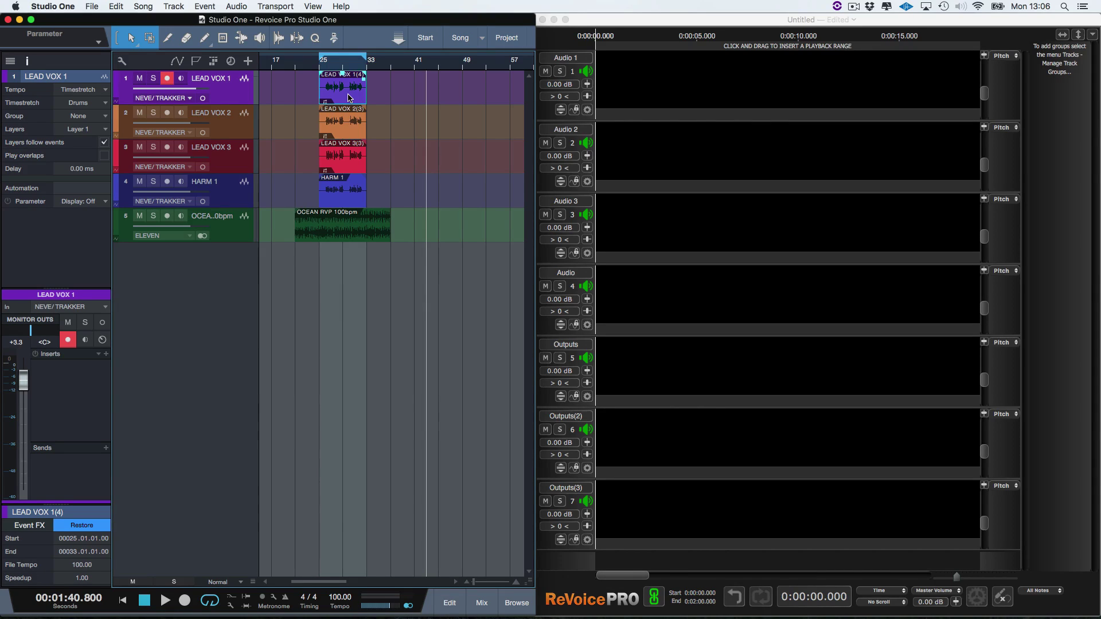
left_click(706, 77)
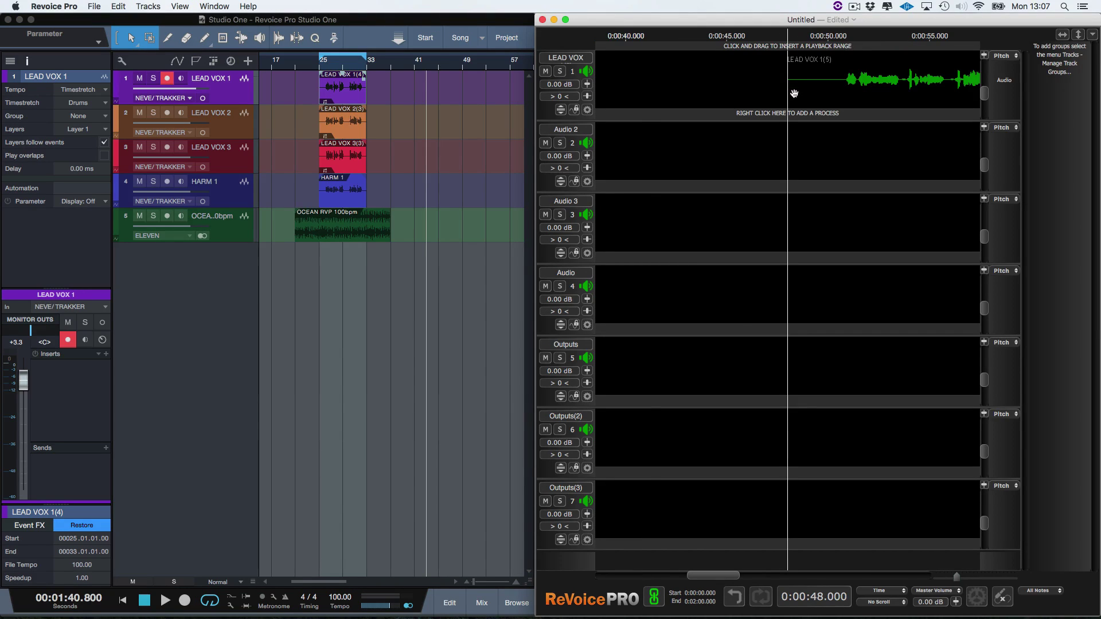
left_click(349, 127)
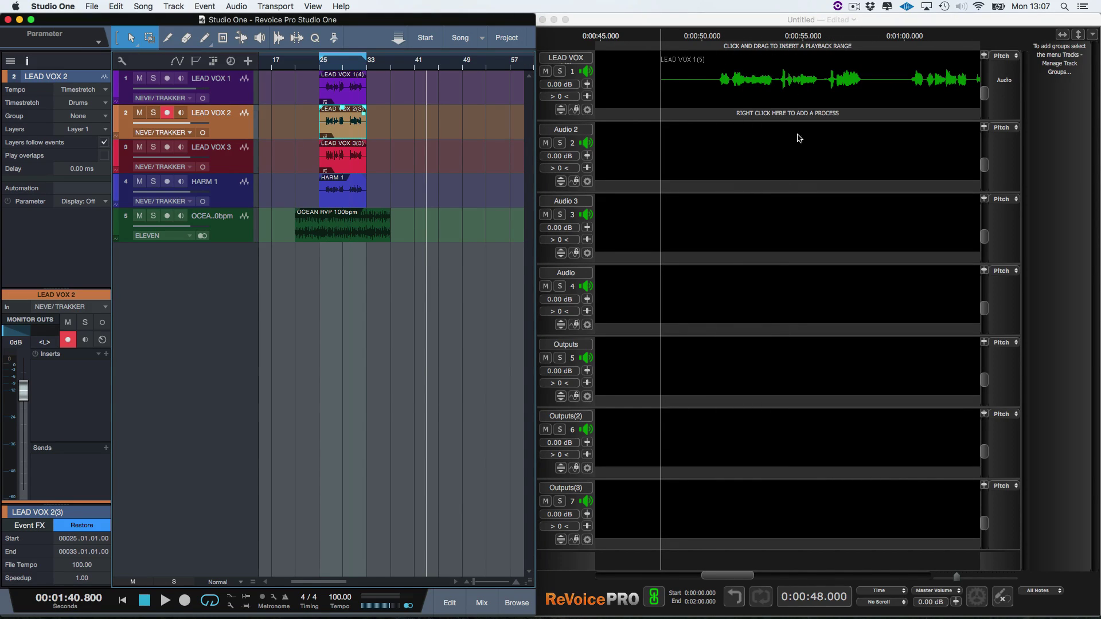
left_click(780, 150)
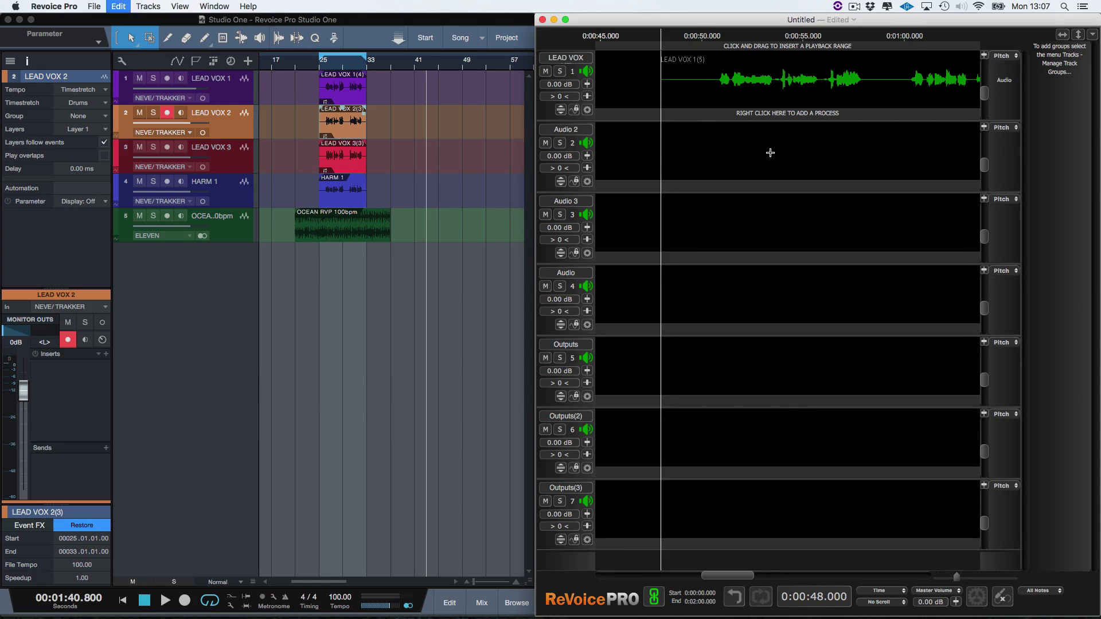
key("super+v")
- Paste the LEAD VOX 3 and HARM 1 clips onto Revoice tracks 3 and 4
left_click(340, 151)
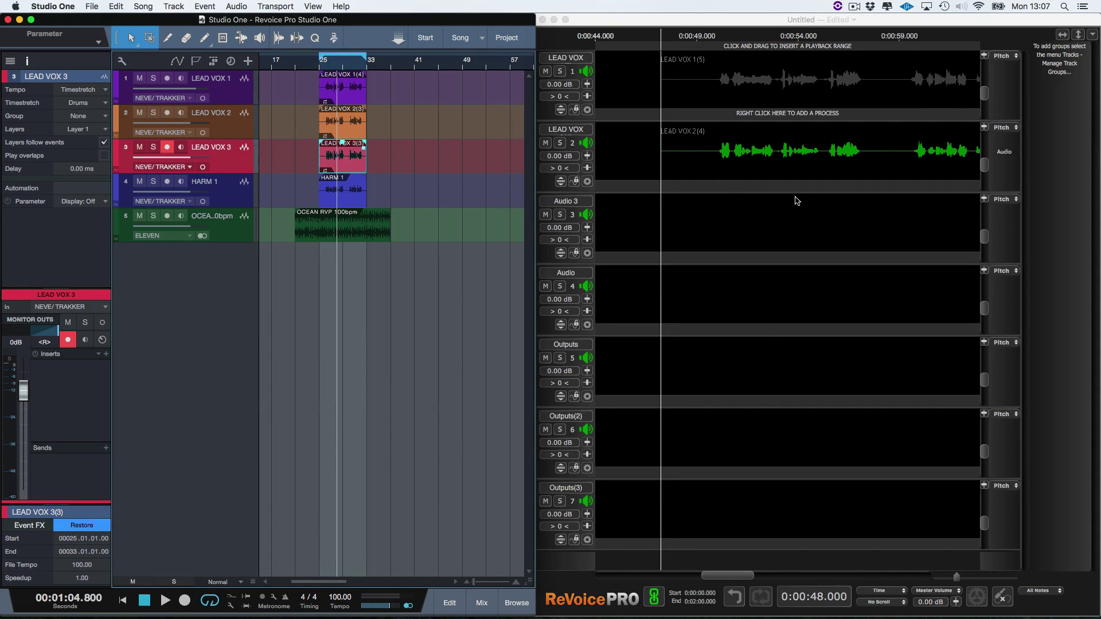
left_click(762, 215)
key("super+v")
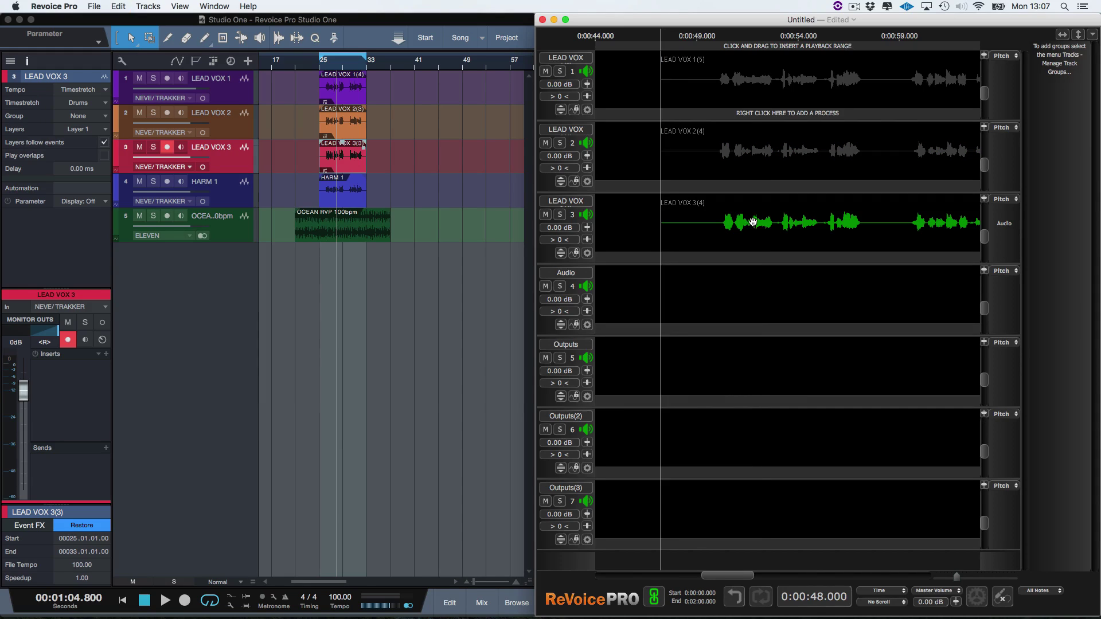
left_click(351, 202)
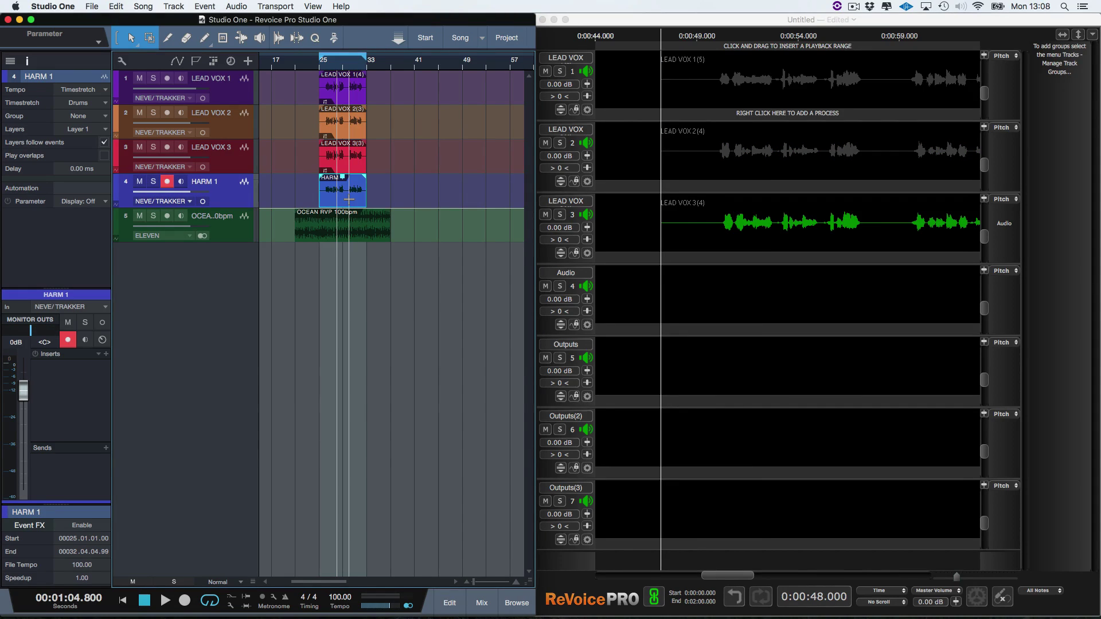
left_click(772, 285)
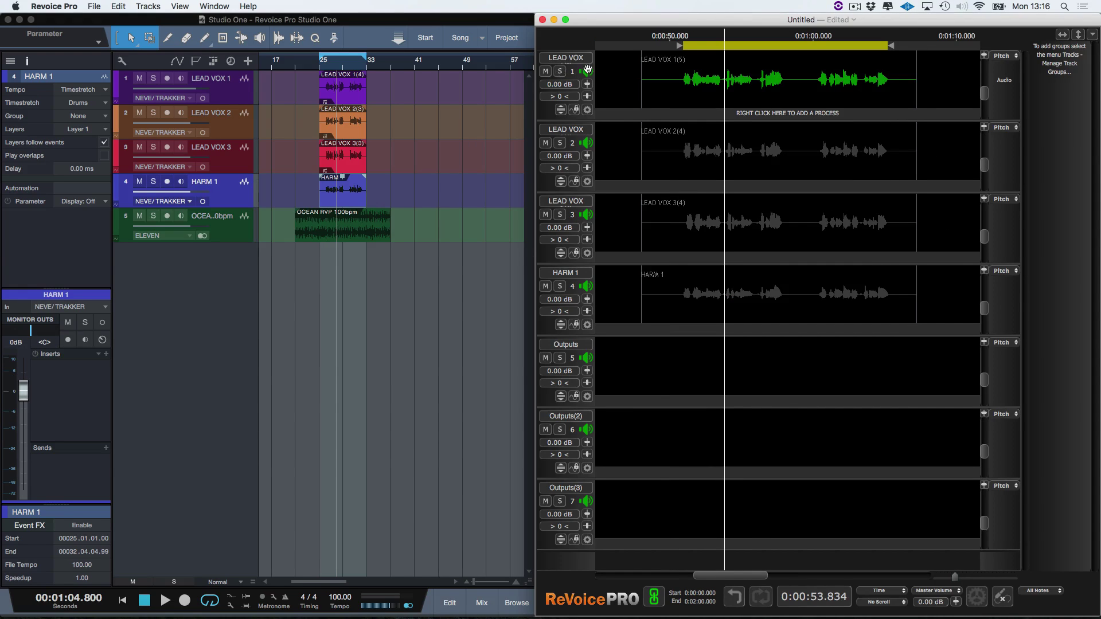
- Move the playhead just before the first vocal phrase and let the four vocals play
left_click(665, 50)
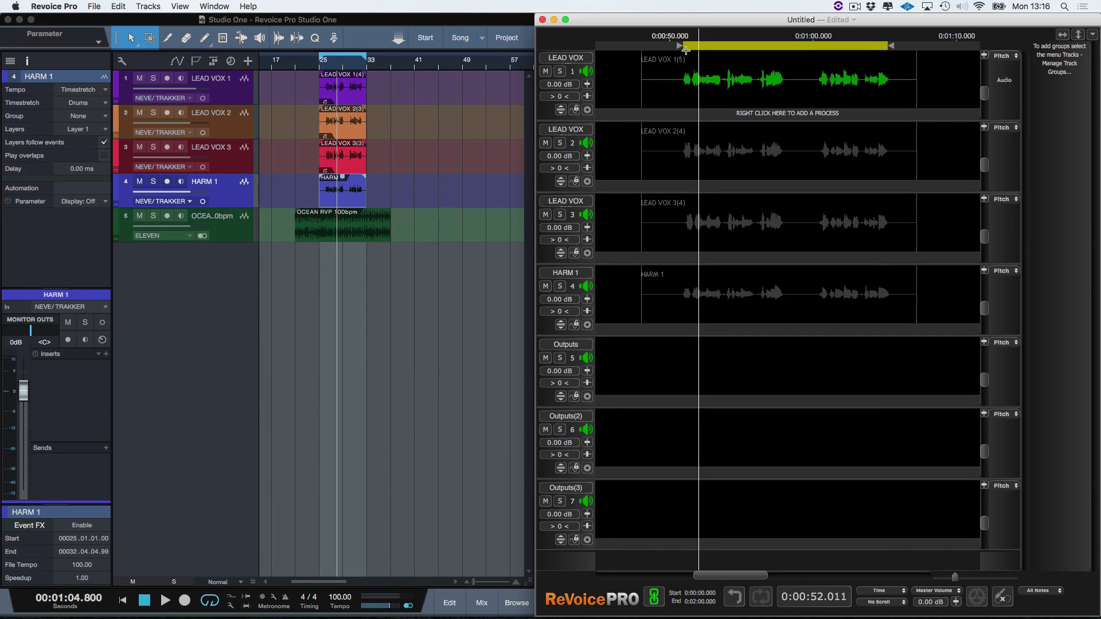
- Make LEAD VOX 1 a warp region, expand its track and solo it
right_click(686, 84)
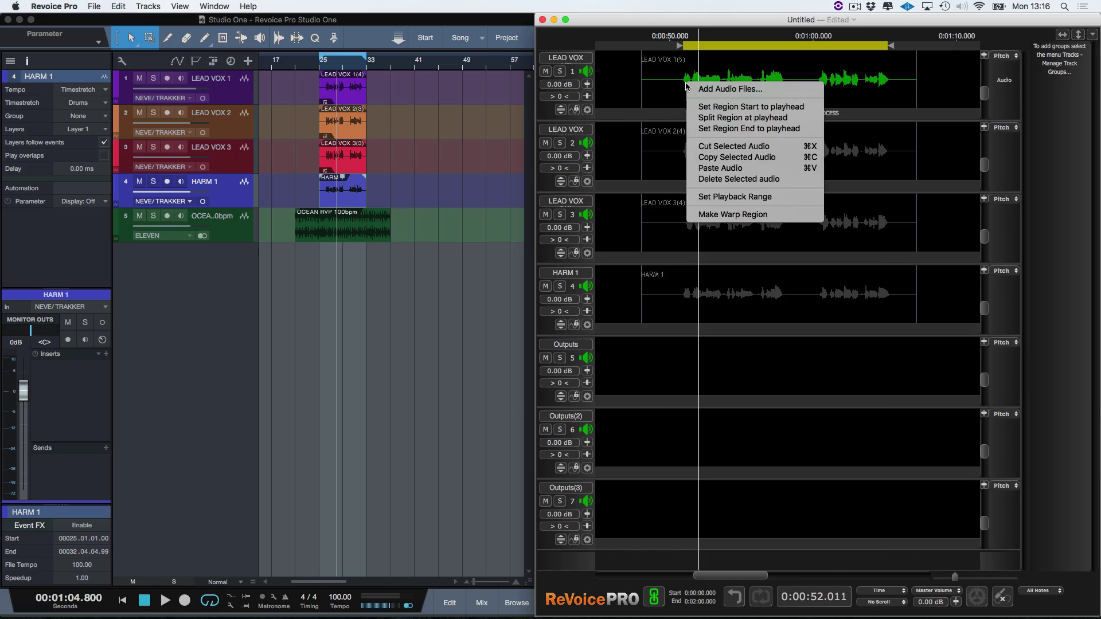
left_click(733, 215)
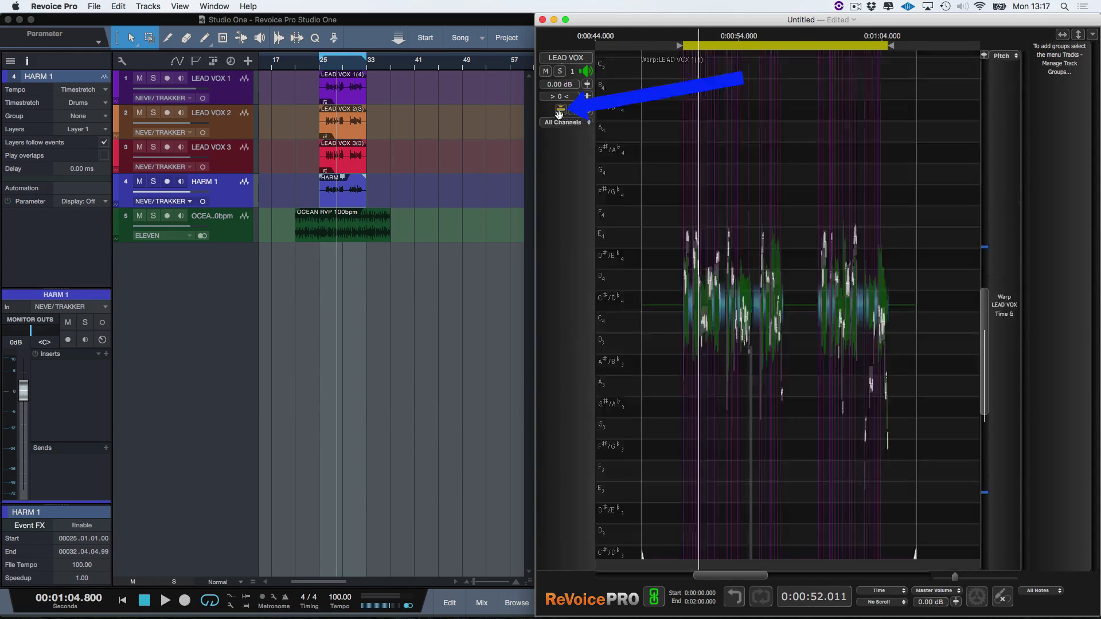
left_click(560, 110)
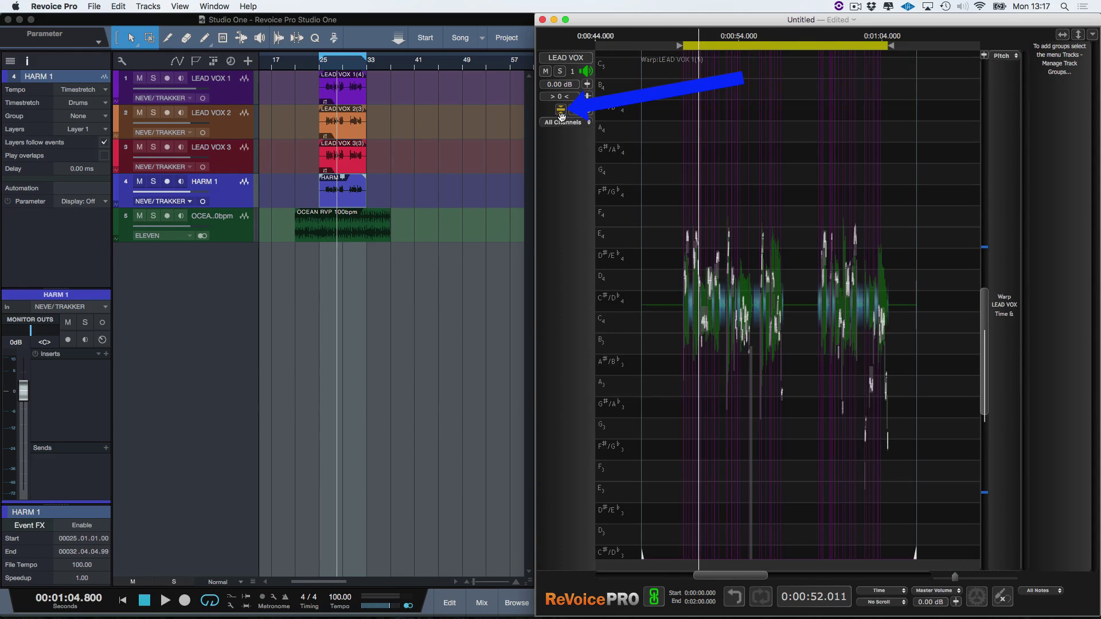
left_click(560, 71)
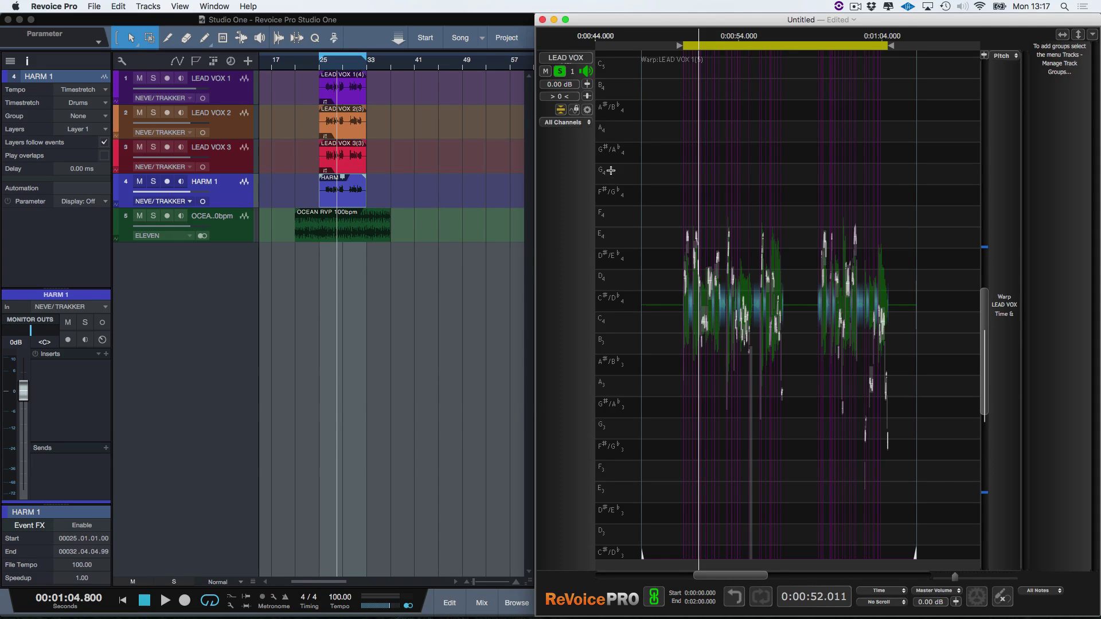
- Raise one note near 53 seconds to about E4, play it back, and restore the track heights
scroll(616, 174, "up", 5)
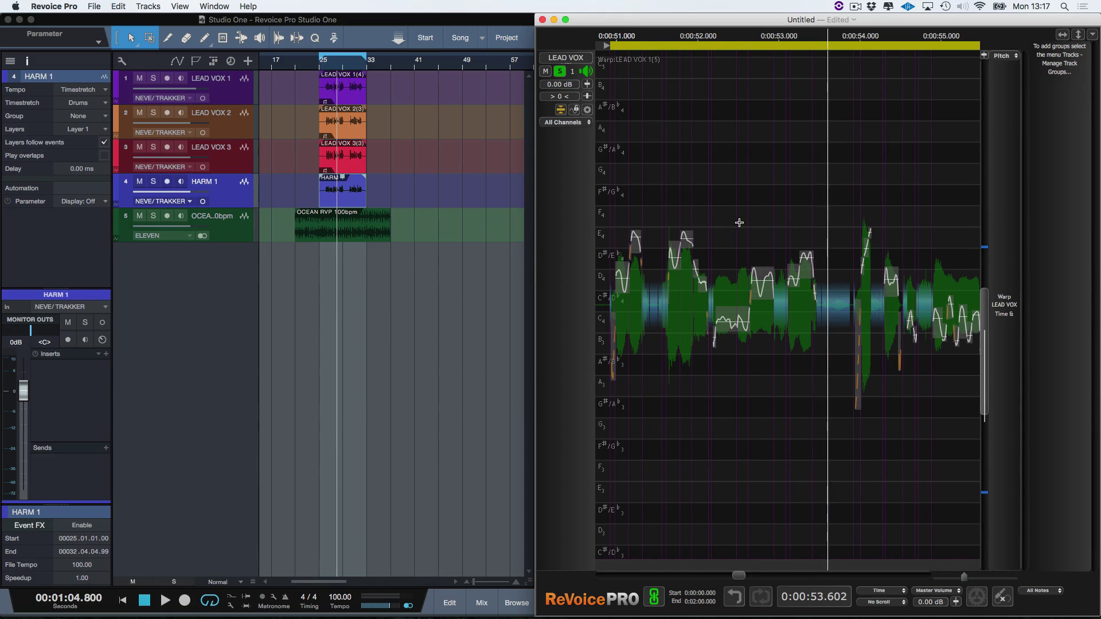
left_click(805, 257)
left_click_drag(805, 257, 805, 242)
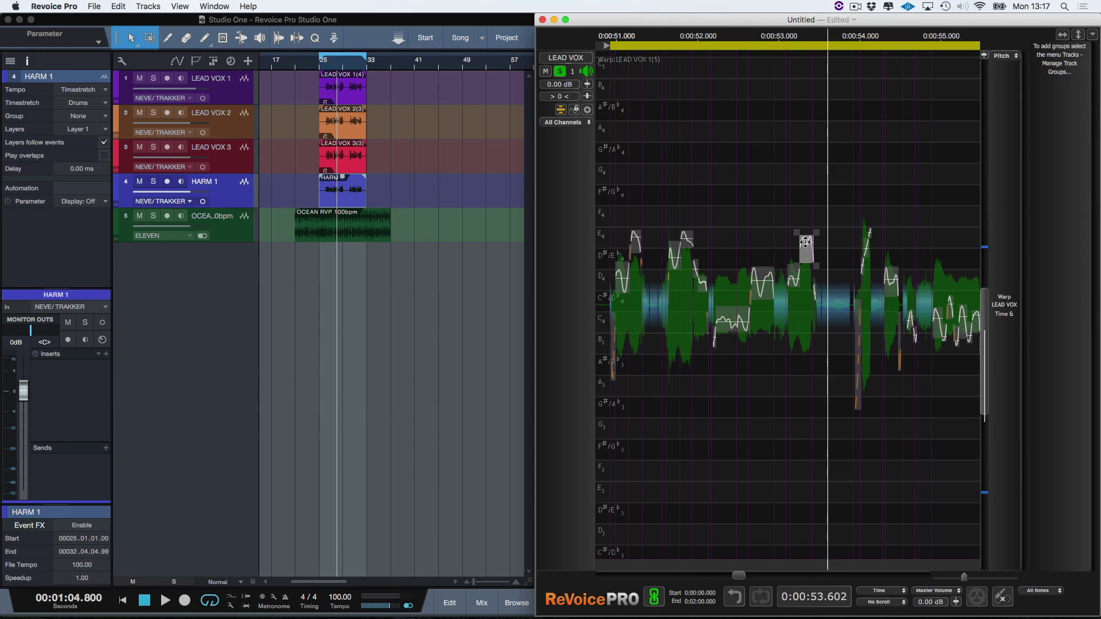
key("space")
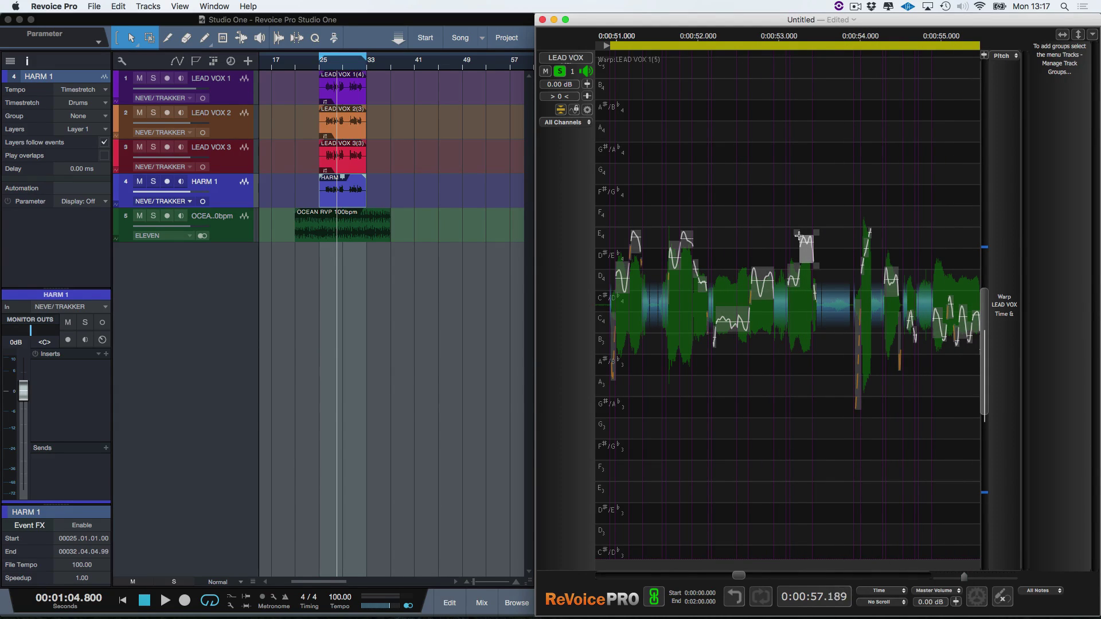
left_click(559, 110)
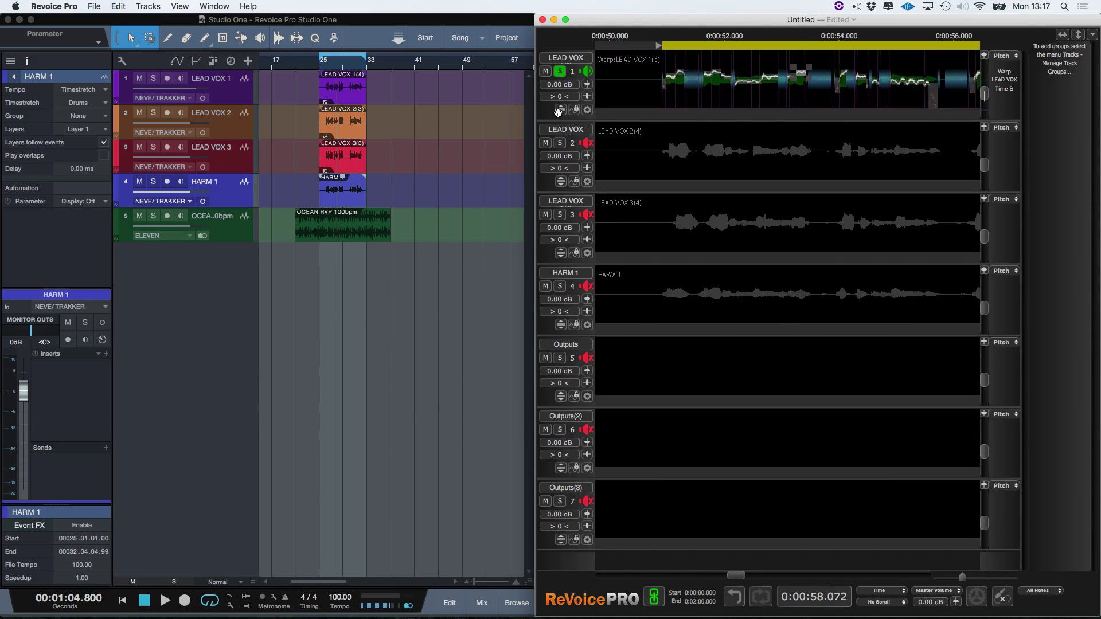
- Unsolo LEAD VOX 1 and play the marked range from its start with every vocal track
left_click(560, 71)
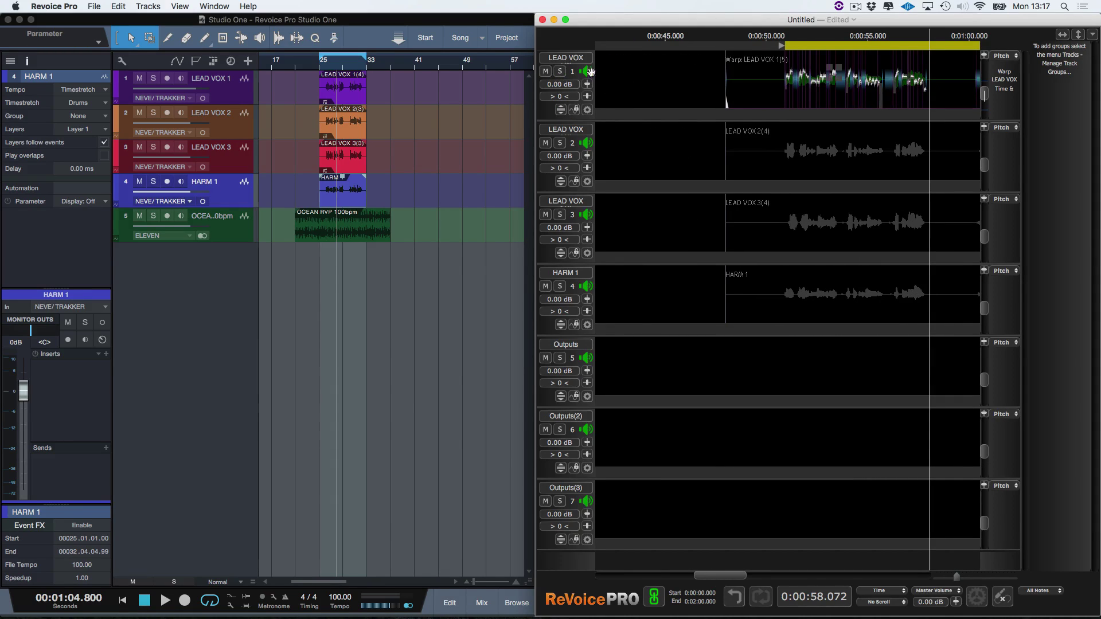
scroll(843, 245, "right", 5)
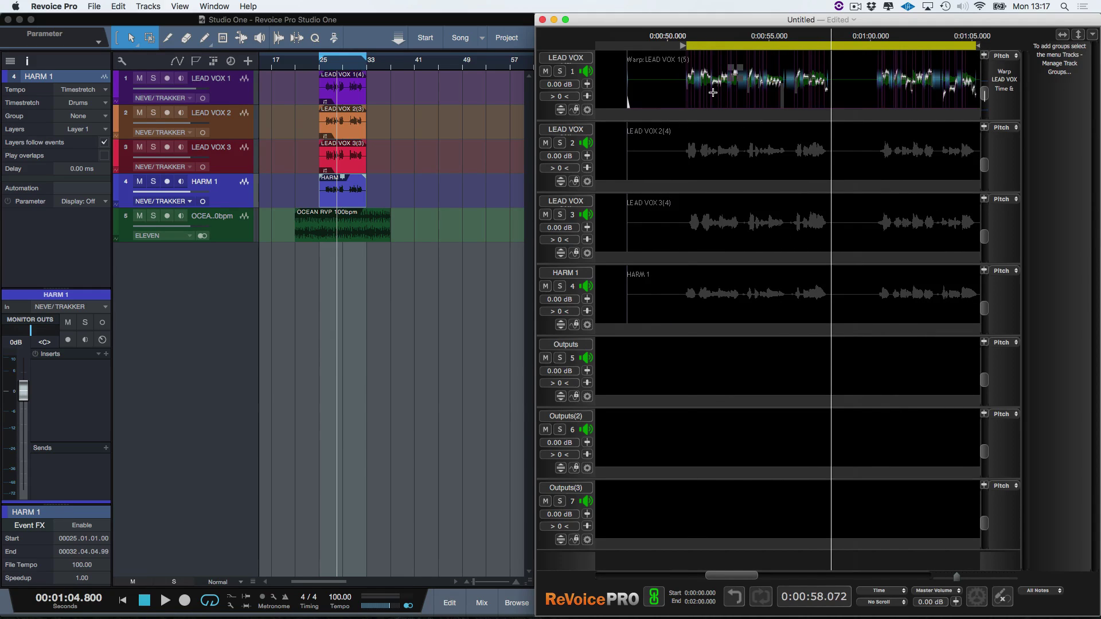
key("space")
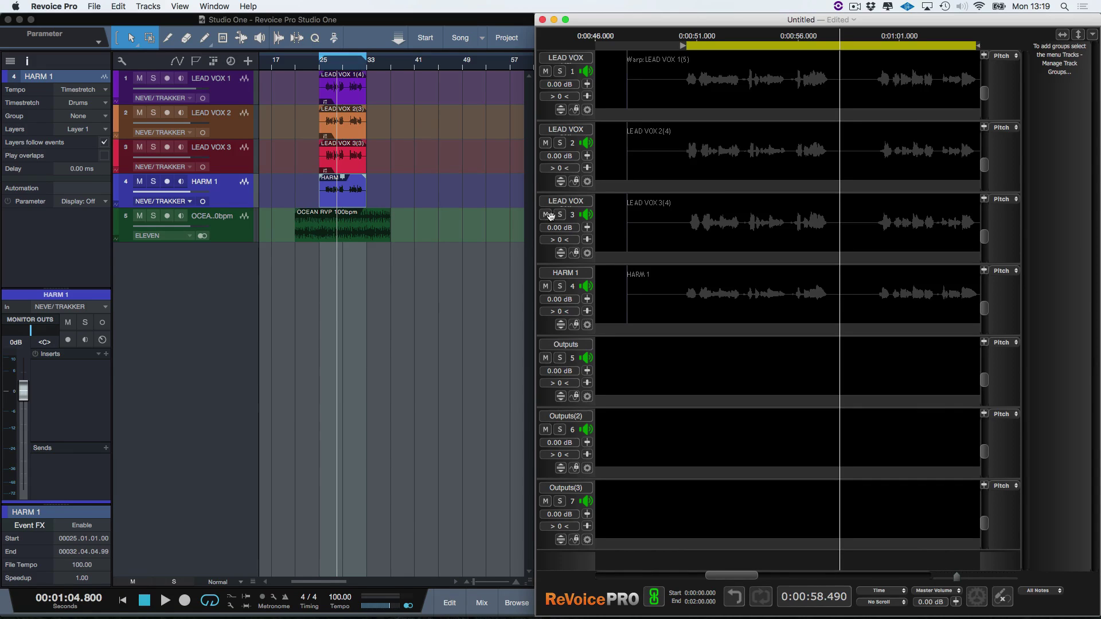
- Create 2 APT processes guided by LEAD VOX 1 with Fix Offset on and Outputs as destination
key("super+n")
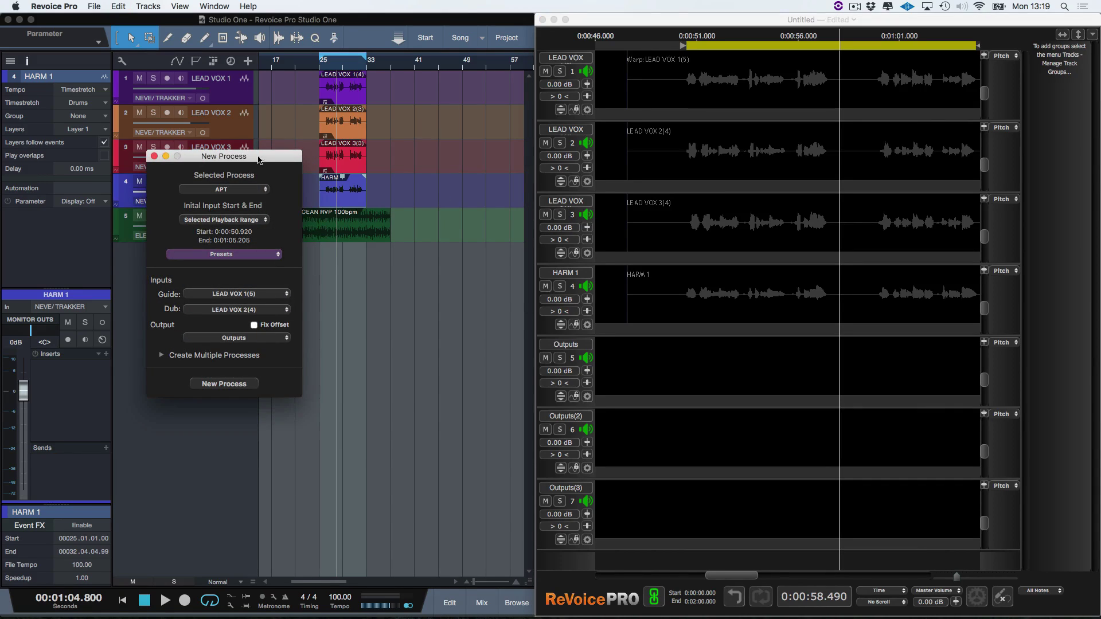
left_click_drag(259, 157, 485, 122)
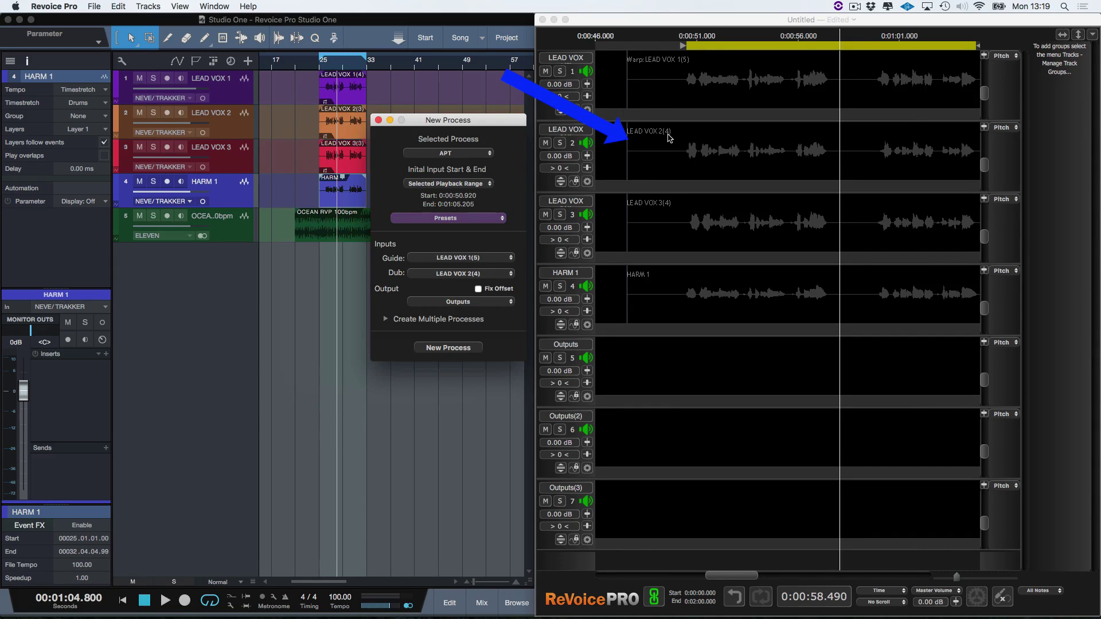
left_click(479, 289)
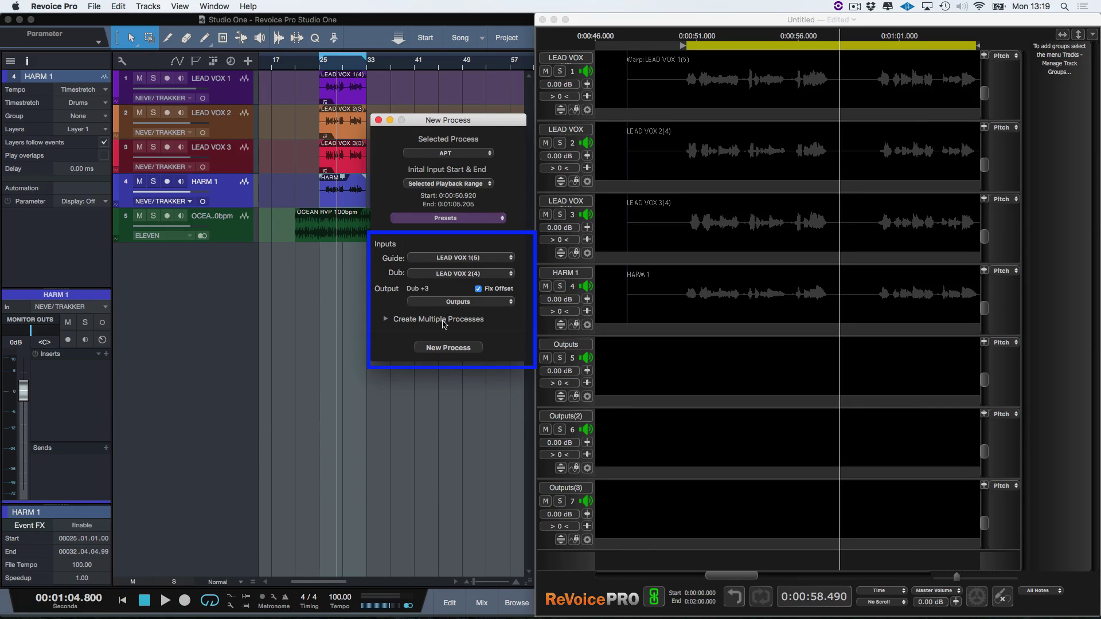
left_click(386, 319)
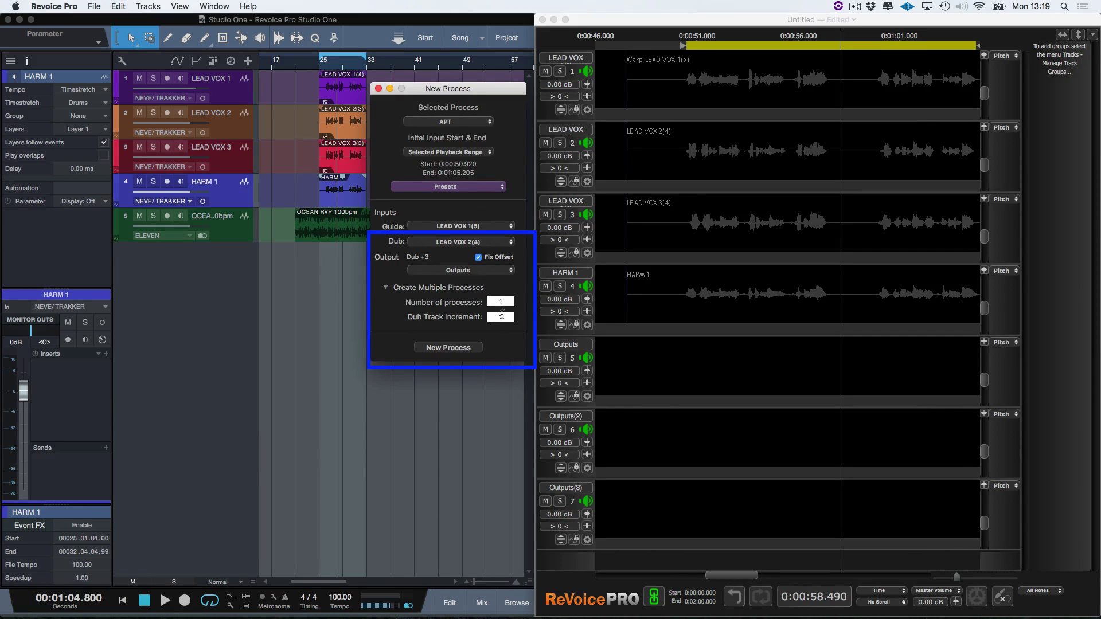
left_click(506, 303)
type("2")
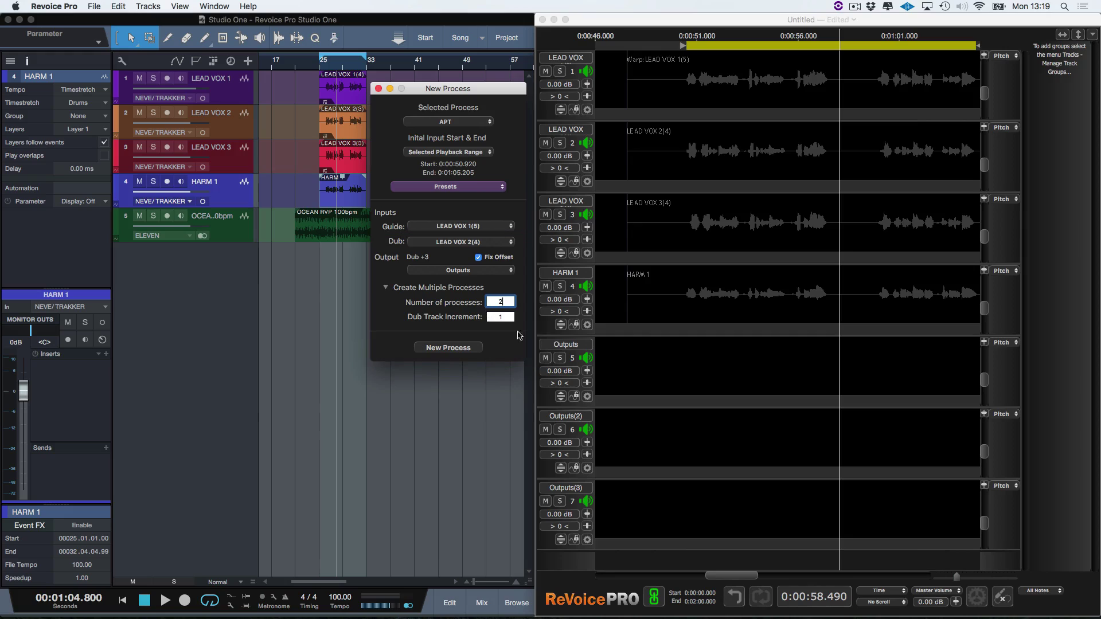
left_click(484, 271)
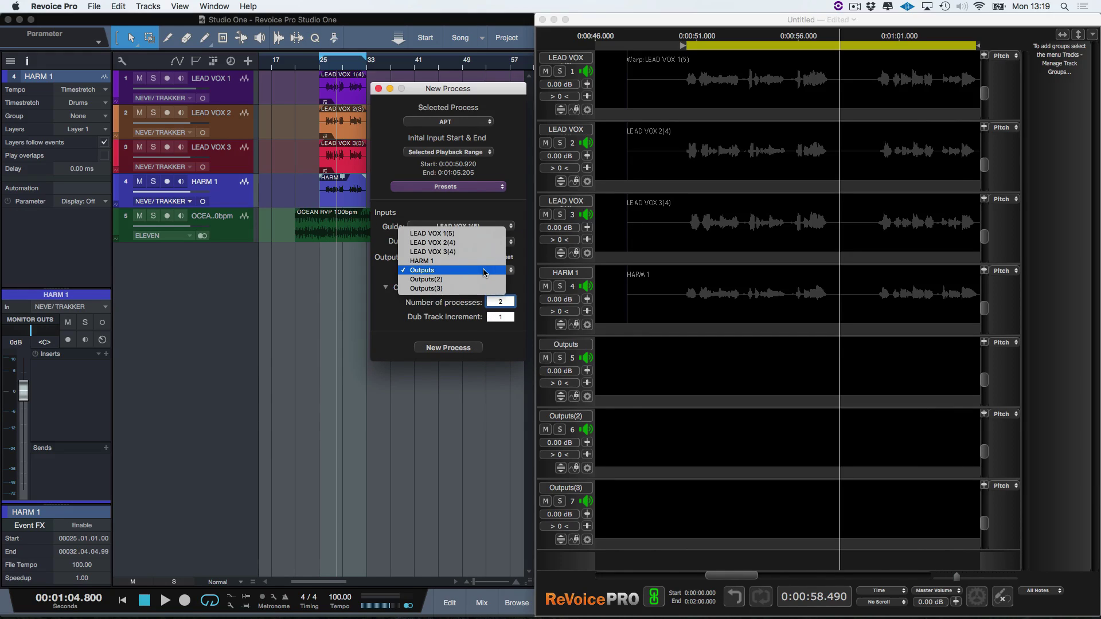
left_click(441, 272)
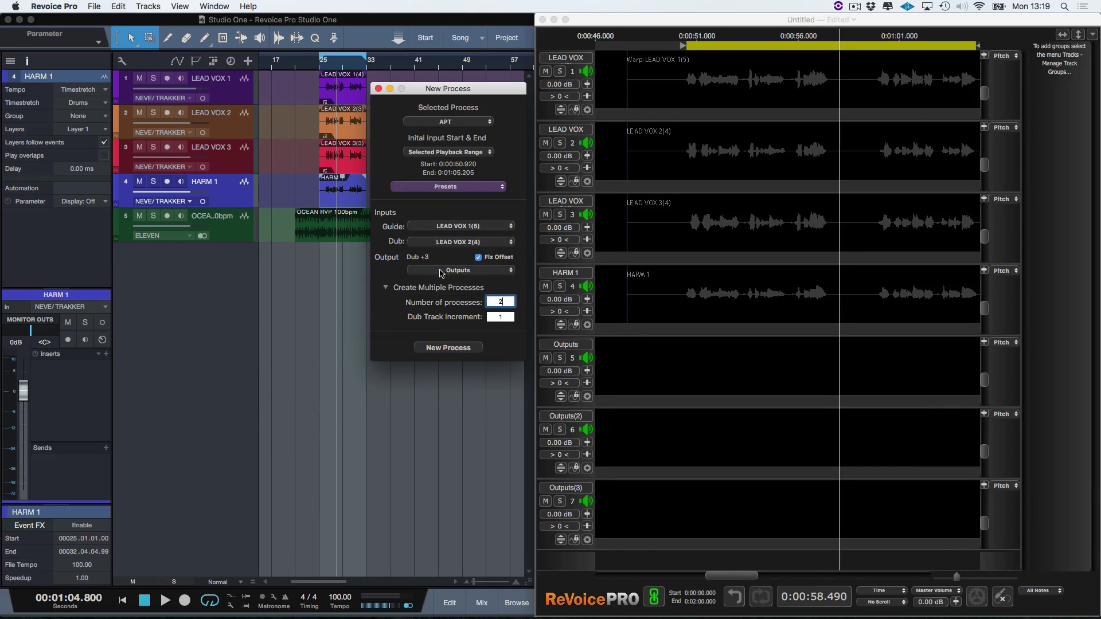
left_click(449, 348)
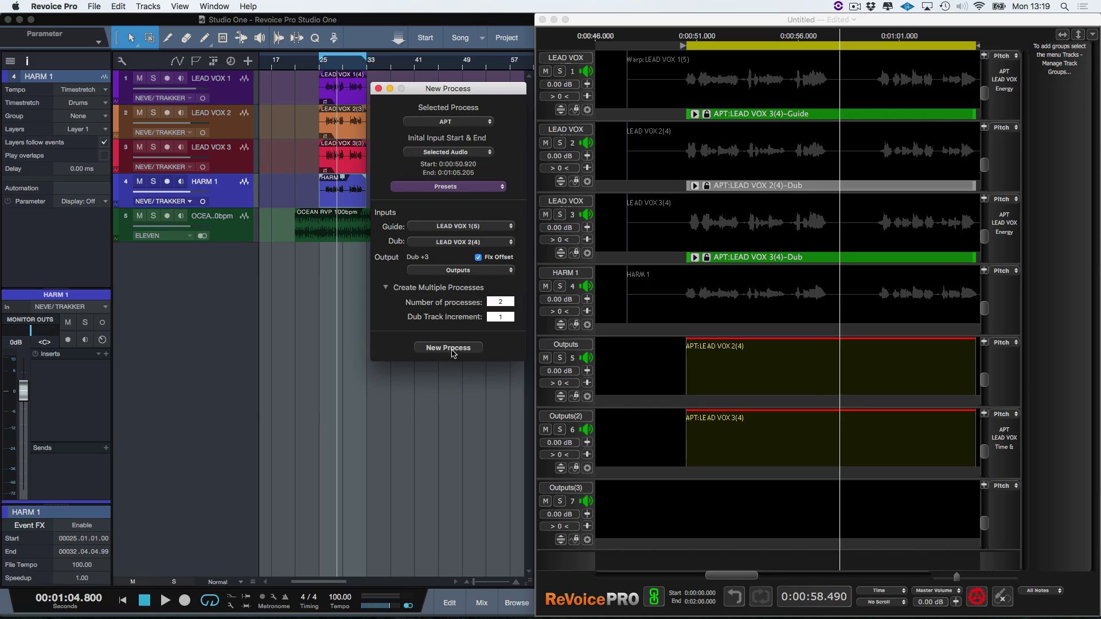
- Mute LEAD VOX 2 and 3, play the range, and close the process settings
left_click(545, 215)
left_click(545, 143)
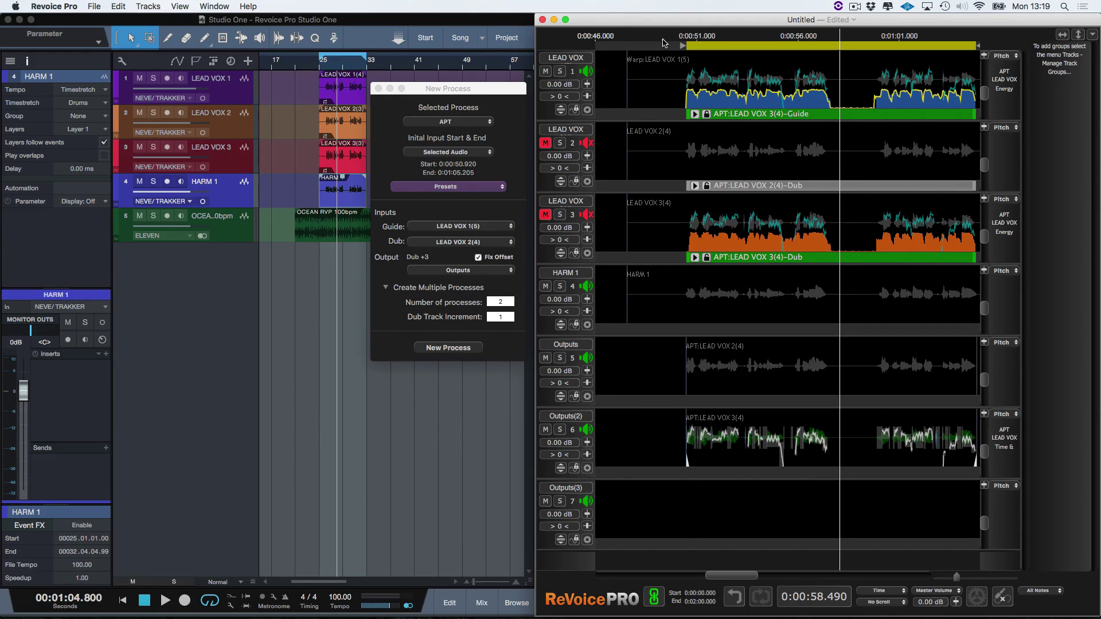
key("space")
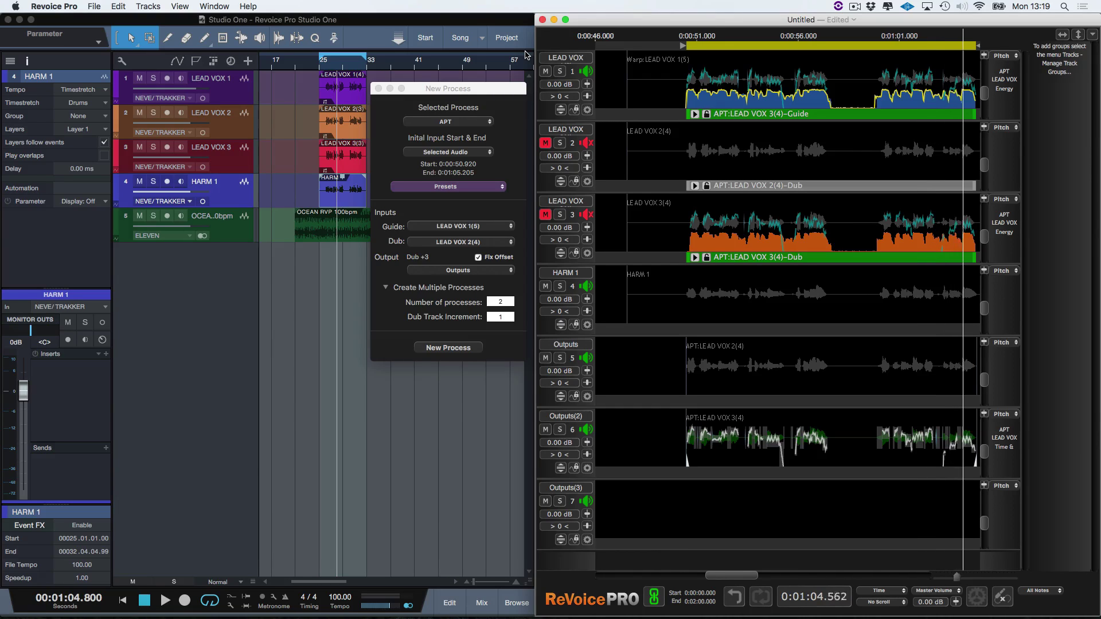
left_click(379, 89)
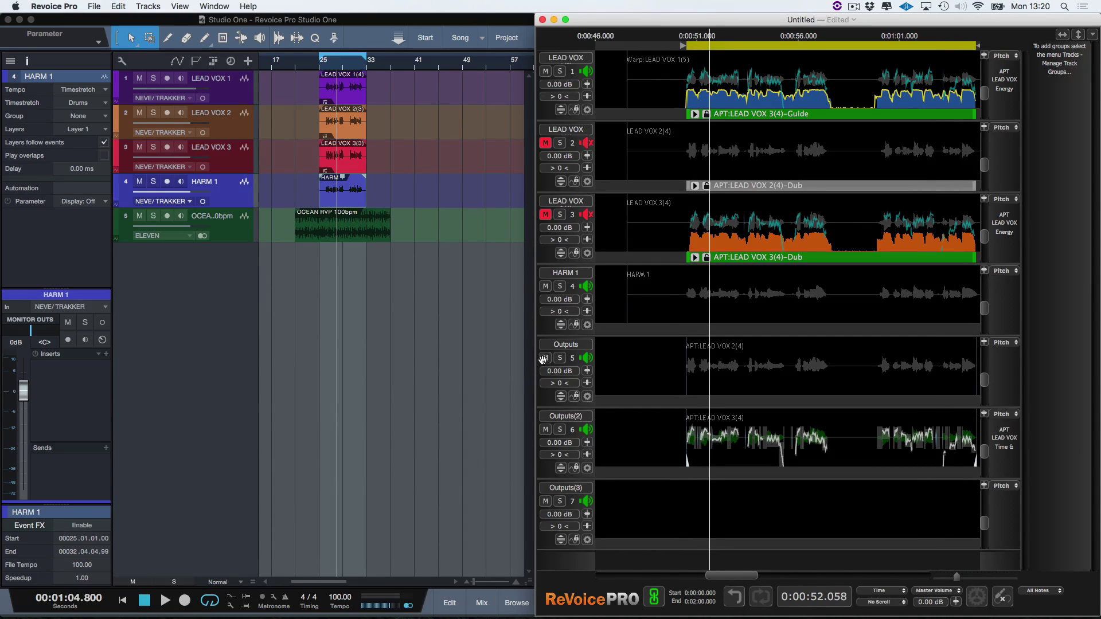
- Unmute and solo LEAD VOX 1–3, and mute both Outputs tracks
left_click(544, 215)
left_click(545, 142)
left_click(559, 143)
left_click(545, 358)
left_click(544, 430)
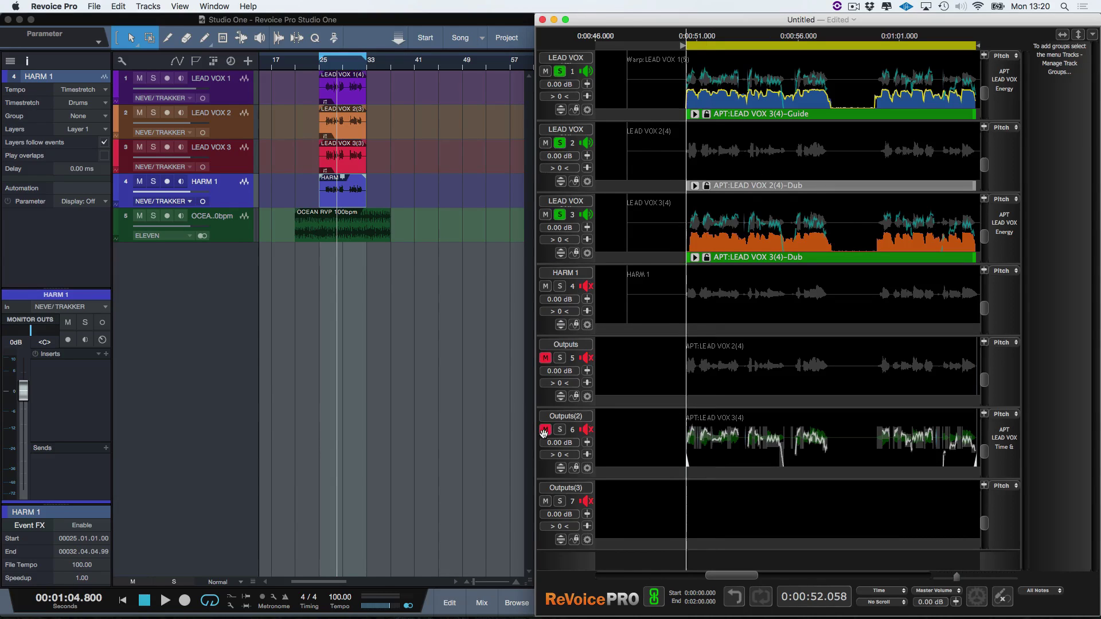
- Unsolo LEAD VOX 2 and 3, solo both Outputs tracks, and play the lead with its aligned doubles
left_click(545, 358)
left_click(545, 429)
key("space")
left_click(559, 143)
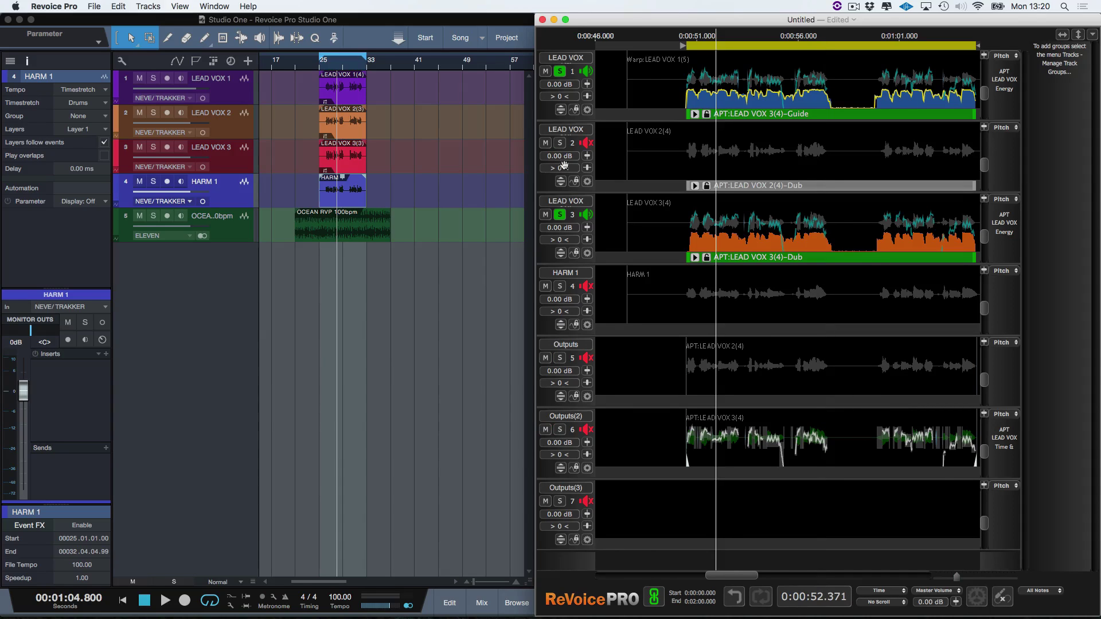
left_click(559, 215)
left_click(560, 358)
left_click(559, 430)
key("space")
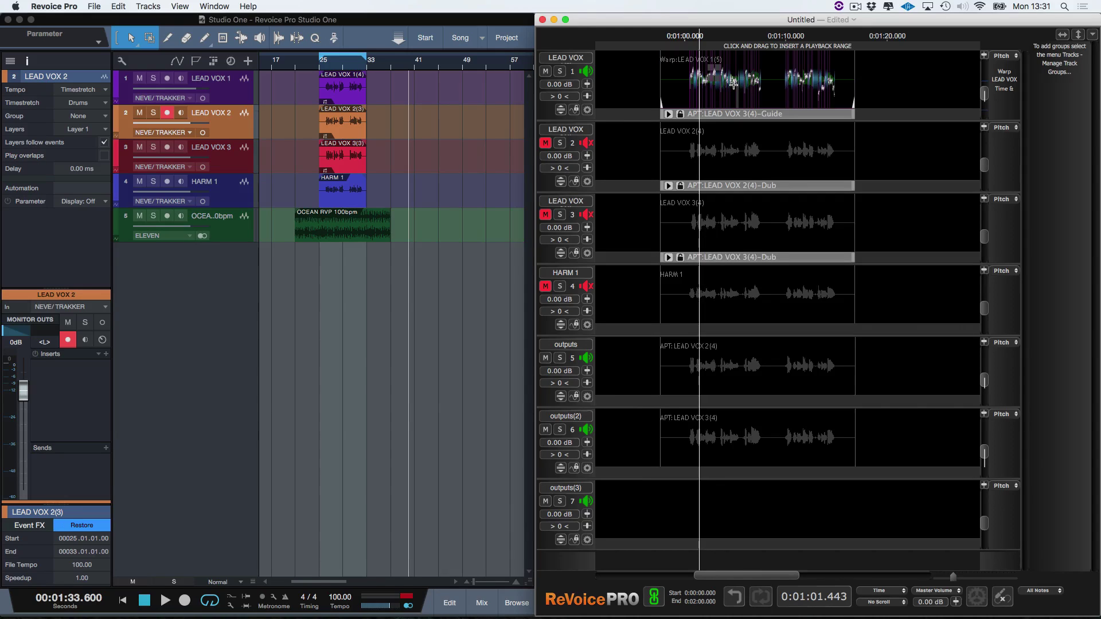
- Drag the warped LEAD VOX 1, Outputs and Outputs(2) clips onto Studio One's LEAD VOX 1, 2 and 3 tracks
left_click_drag(734, 84, 735, 87)
left_click_drag(733, 87, 413, 97)
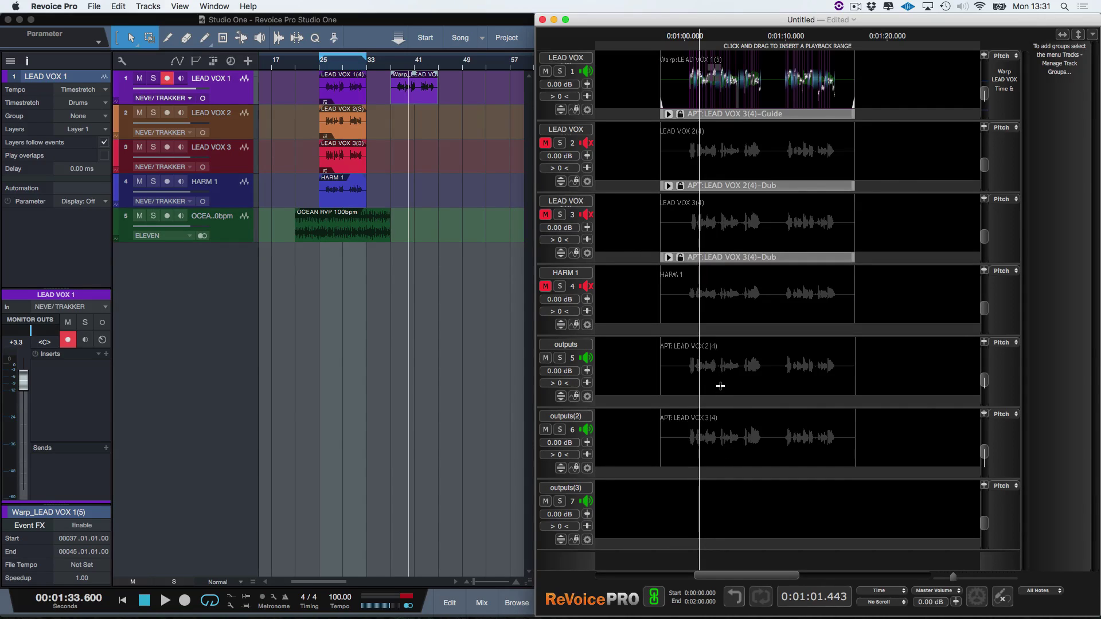
left_click_drag(720, 380, 446, 134)
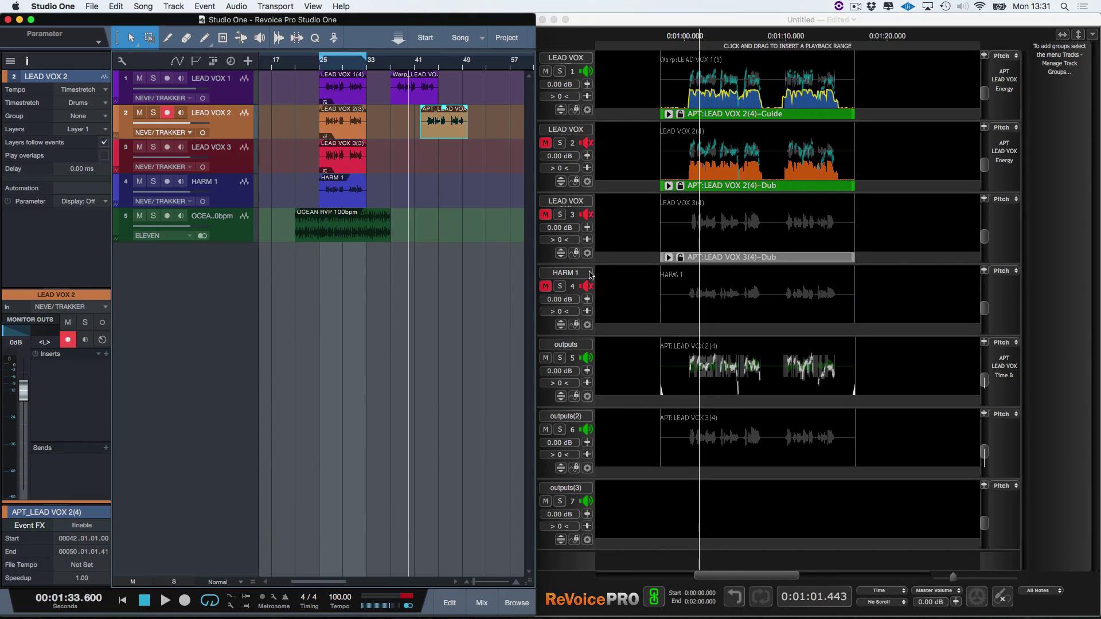
left_click(721, 446)
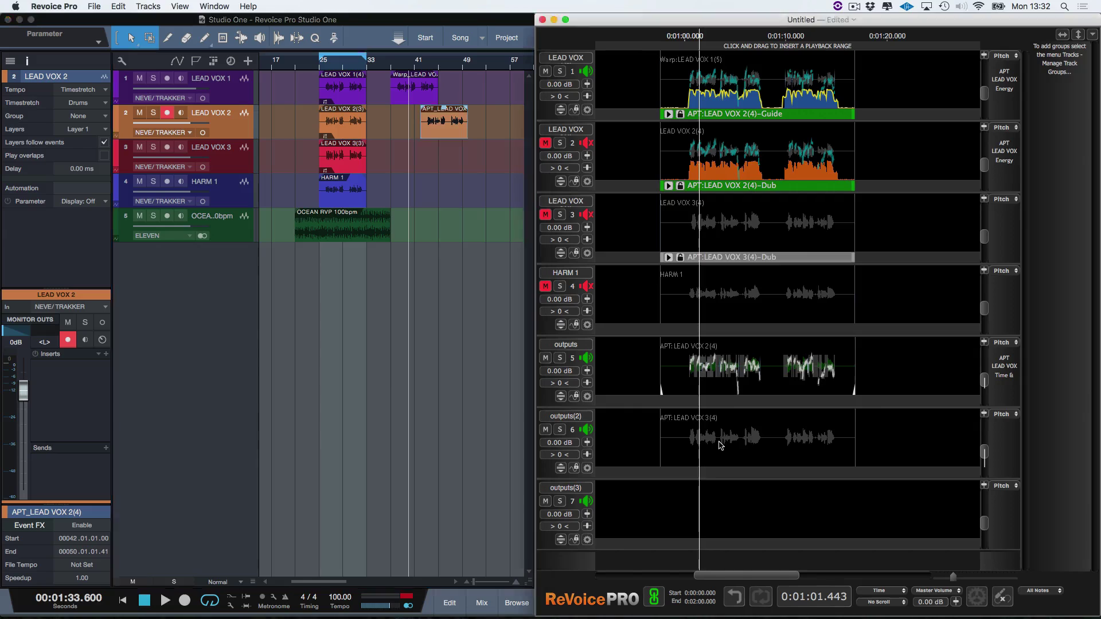
left_click_drag(721, 445, 464, 170)
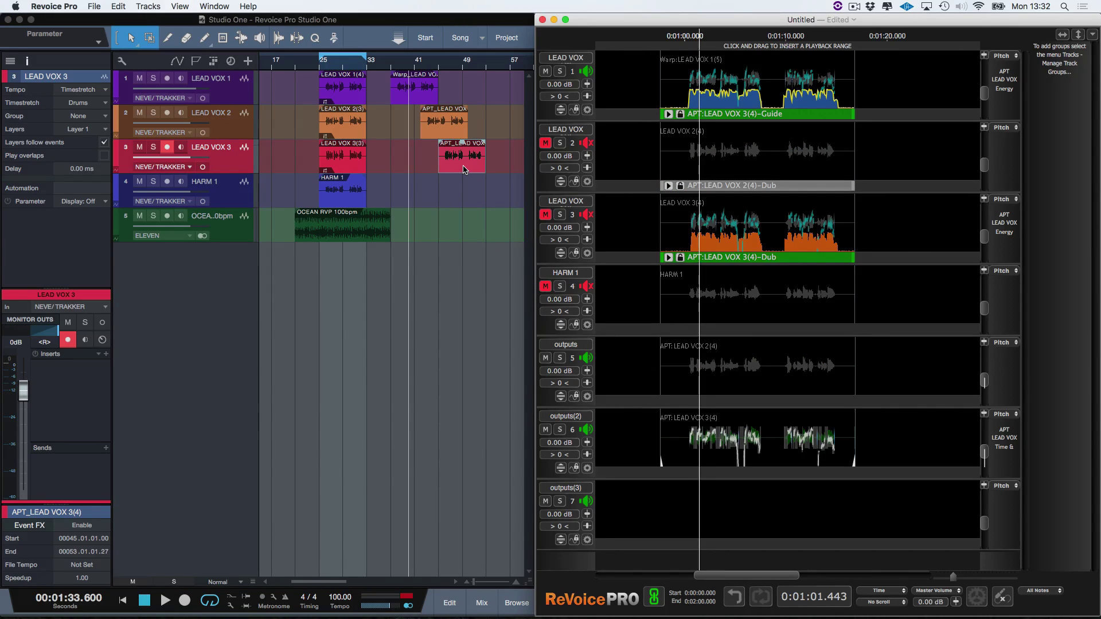
- Start playback from bar 25 to audition the warped lead and aligned doubles
left_click(320, 67)
key("space")
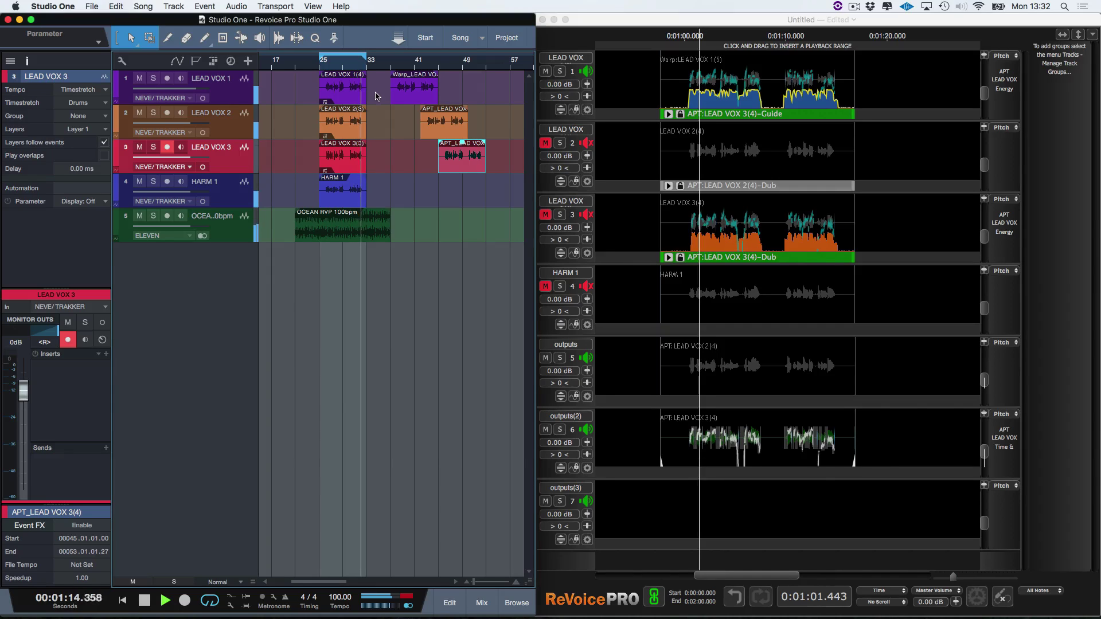
- Stop playback and delete the original LEAD VOX events
key("space")
left_click_drag(376, 94, 369, 155)
key("Delete")
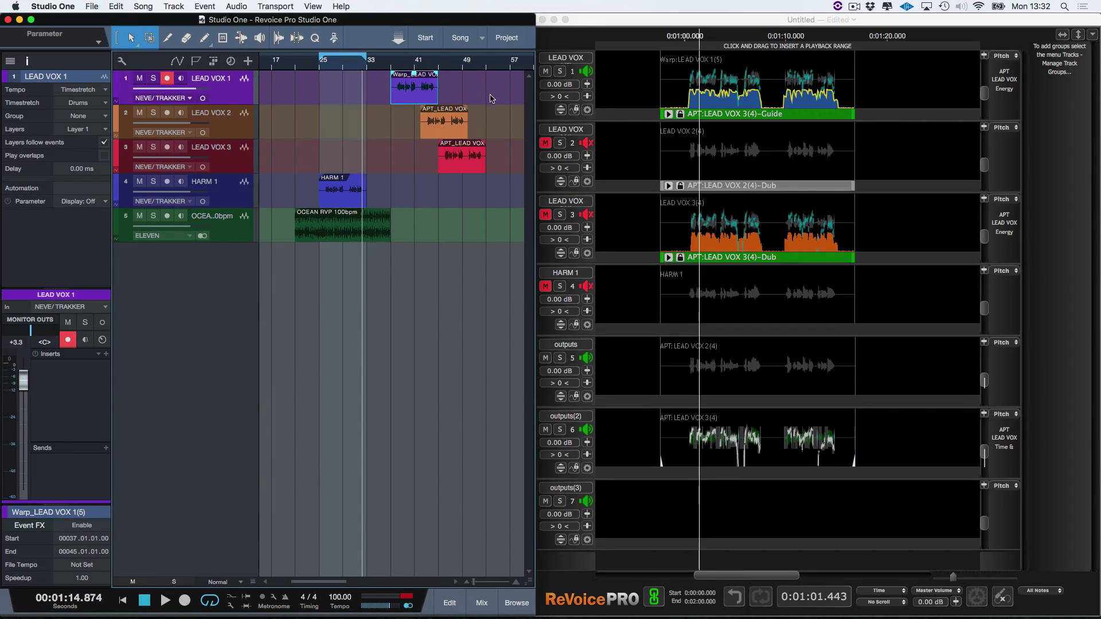
- Move the three imported aligned vocal events to their origin at bar 25 and play them back
left_click_drag(498, 71, 412, 173)
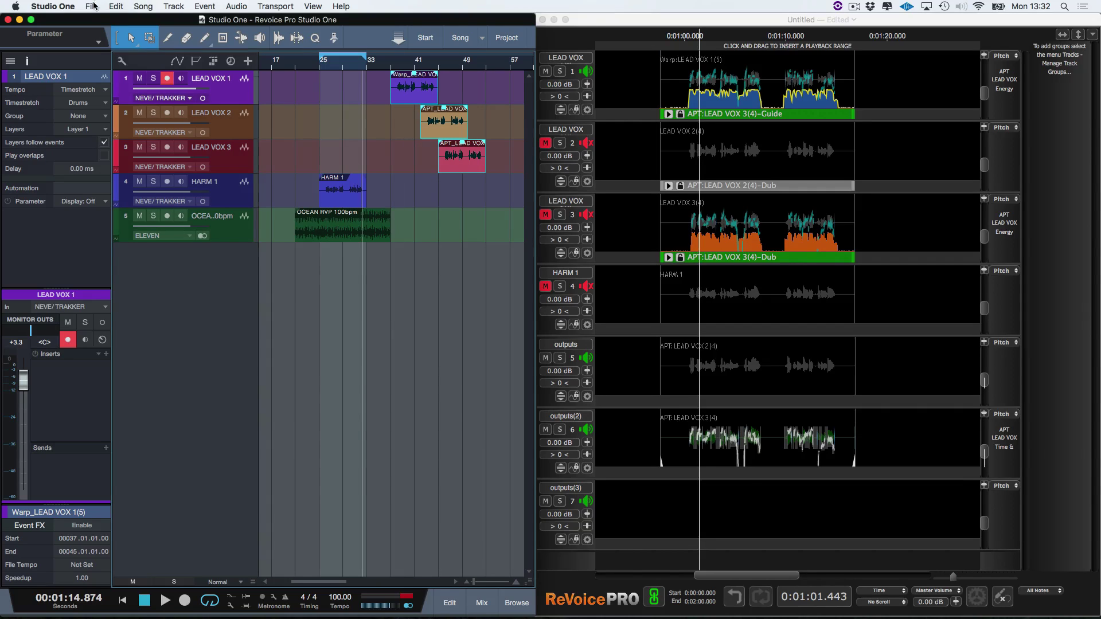
left_click(116, 6)
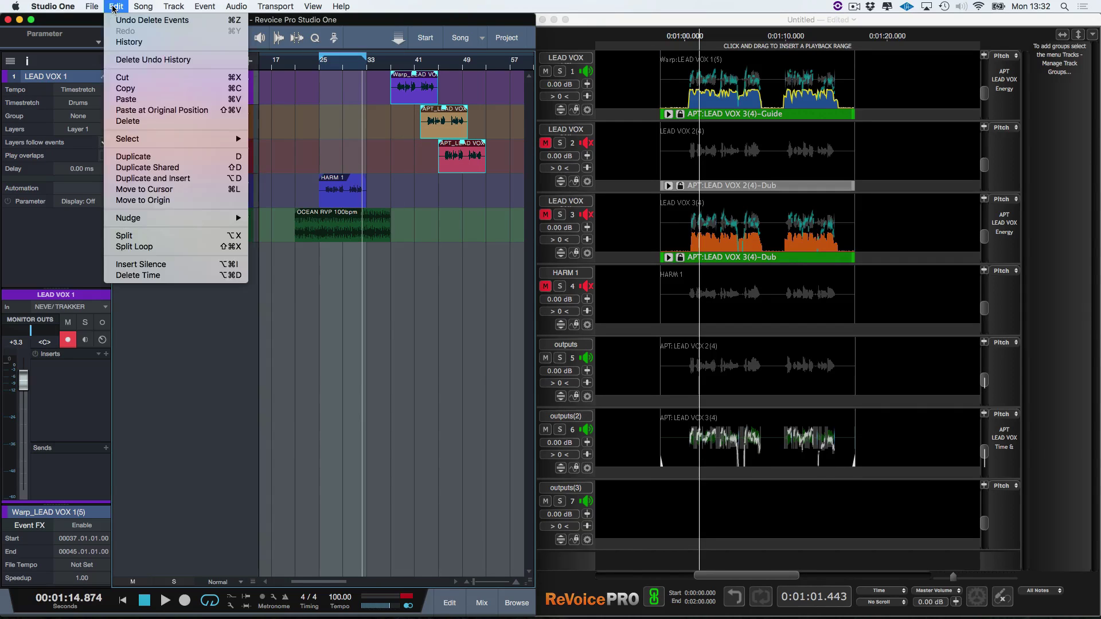
left_click(142, 200)
key("space")
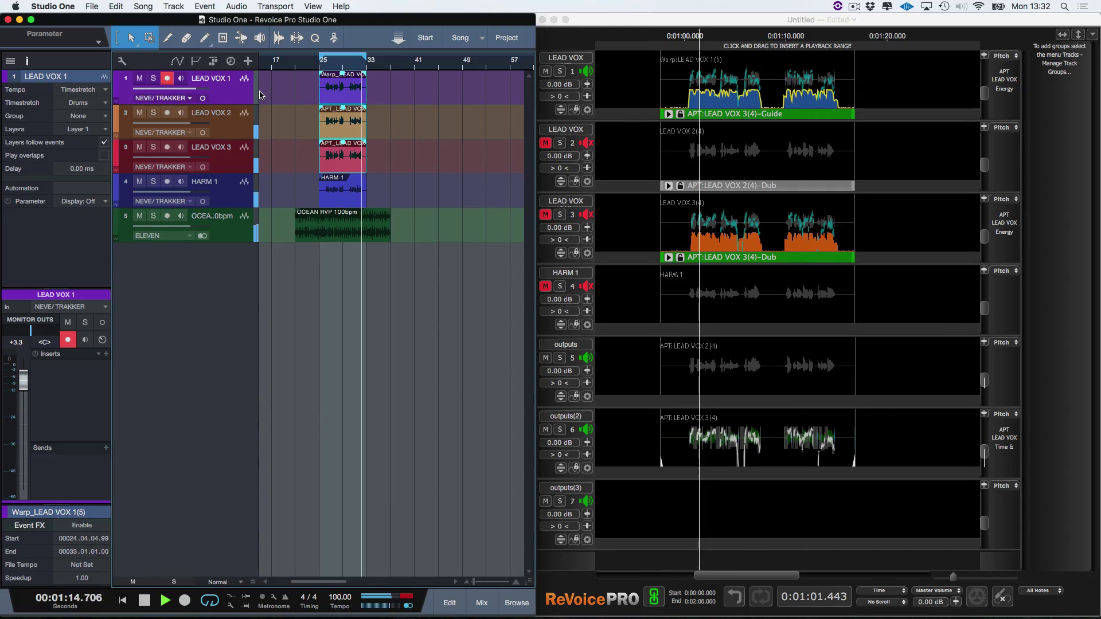
key("space")
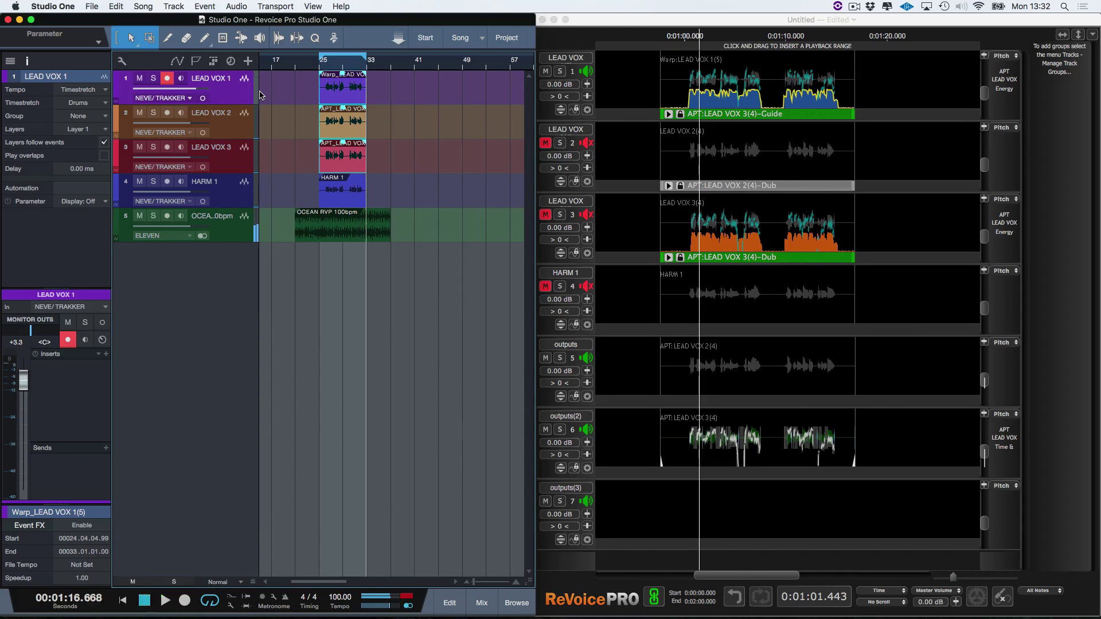